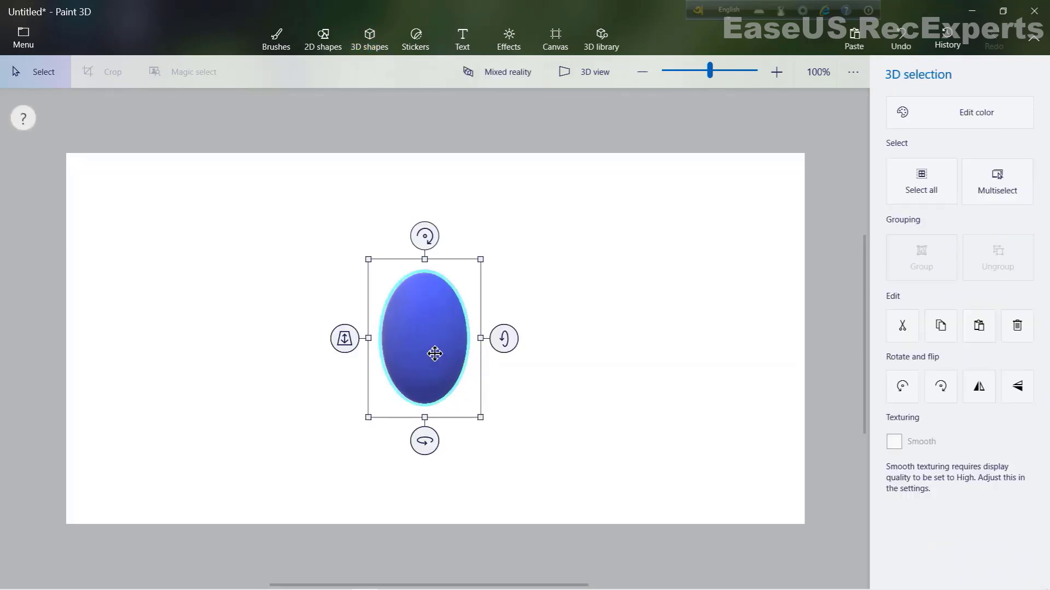
- Move the blue 3D ellipse upward and enlarge it by dragging its corner handle
left_click_drag(434, 352, 422, 308)
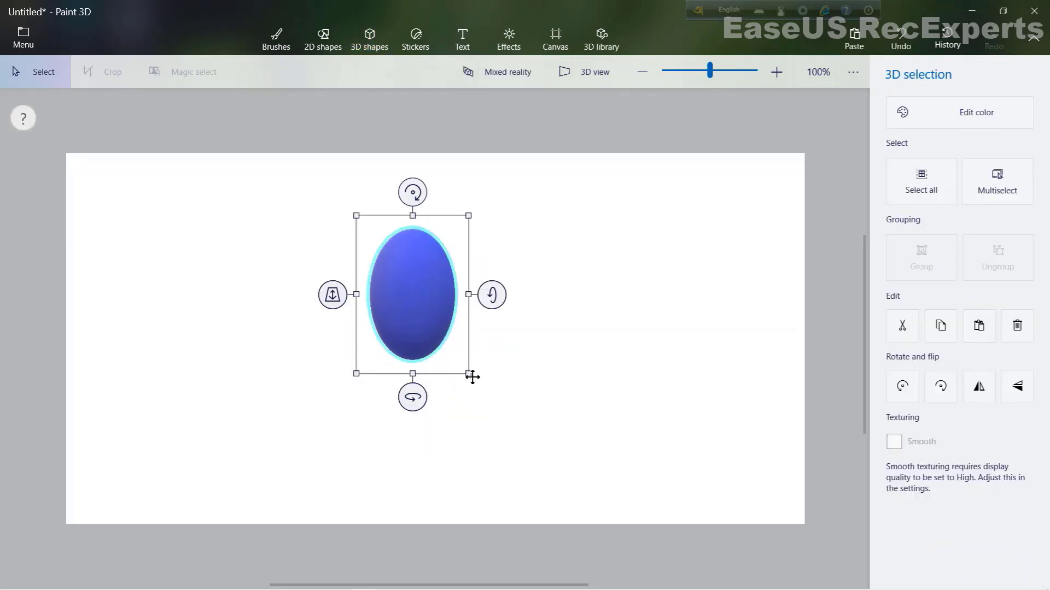
left_click_drag(473, 376, 517, 445)
left_click_drag(447, 447, 448, 438)
left_click_drag(464, 355, 461, 356)
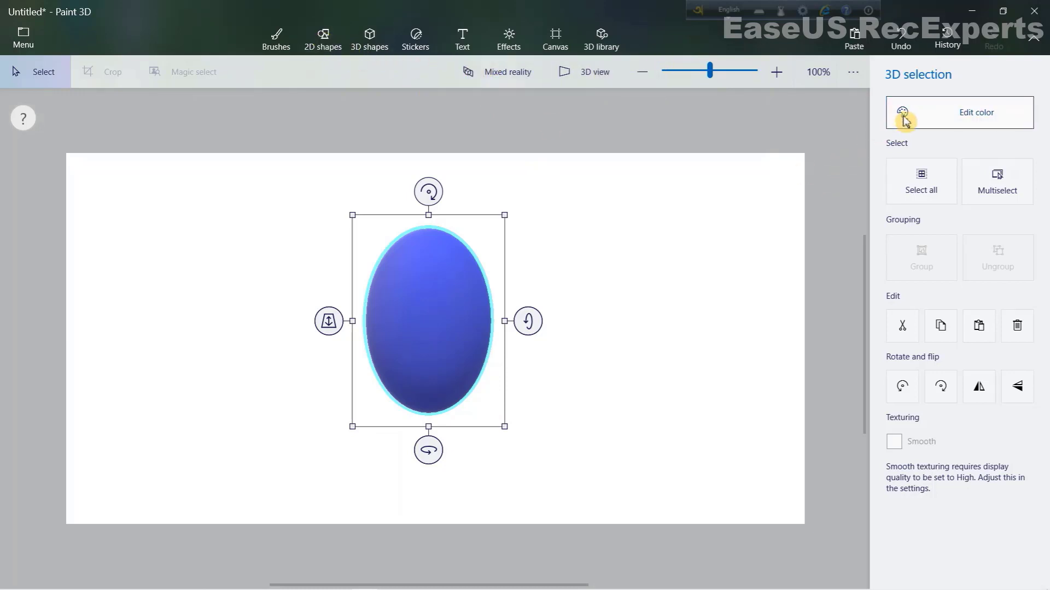
- Recolor the ellipse orange with hex e09c49 in the custom color editor
left_click(903, 121)
left_click(763, 175)
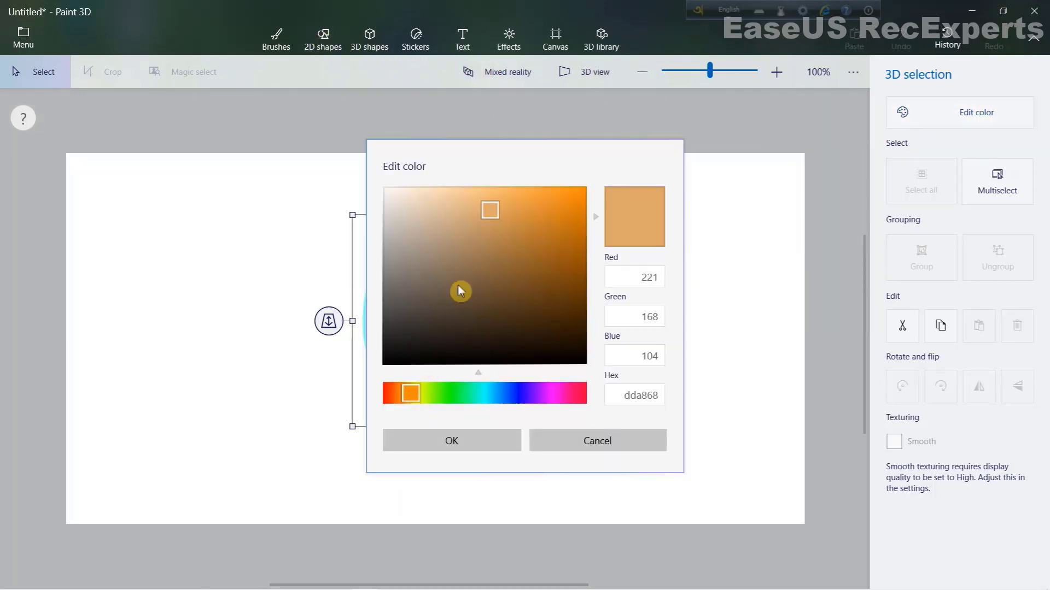
left_click_drag(496, 217, 536, 212)
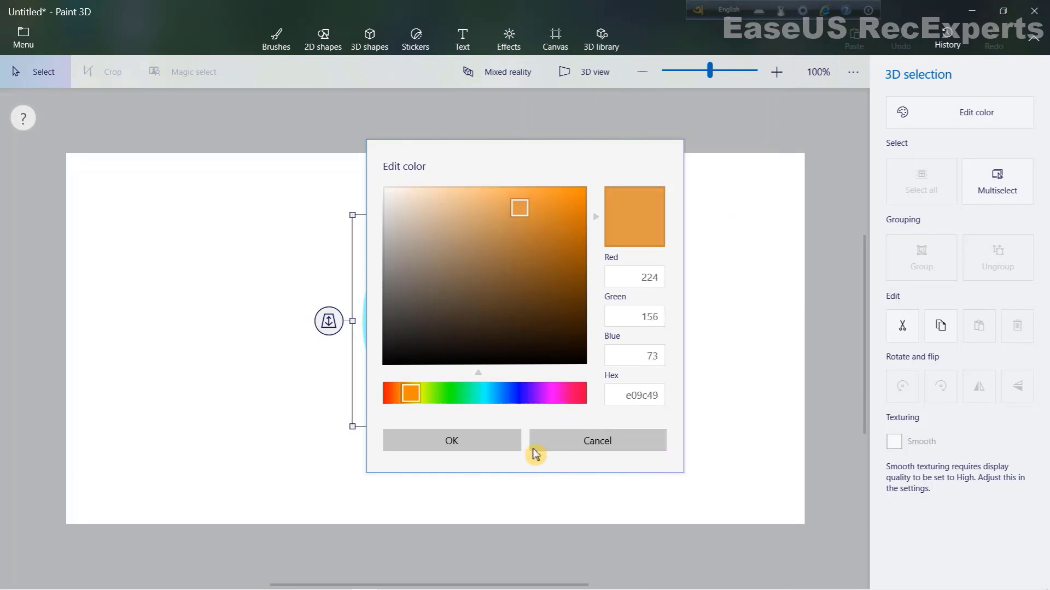
left_click(514, 445)
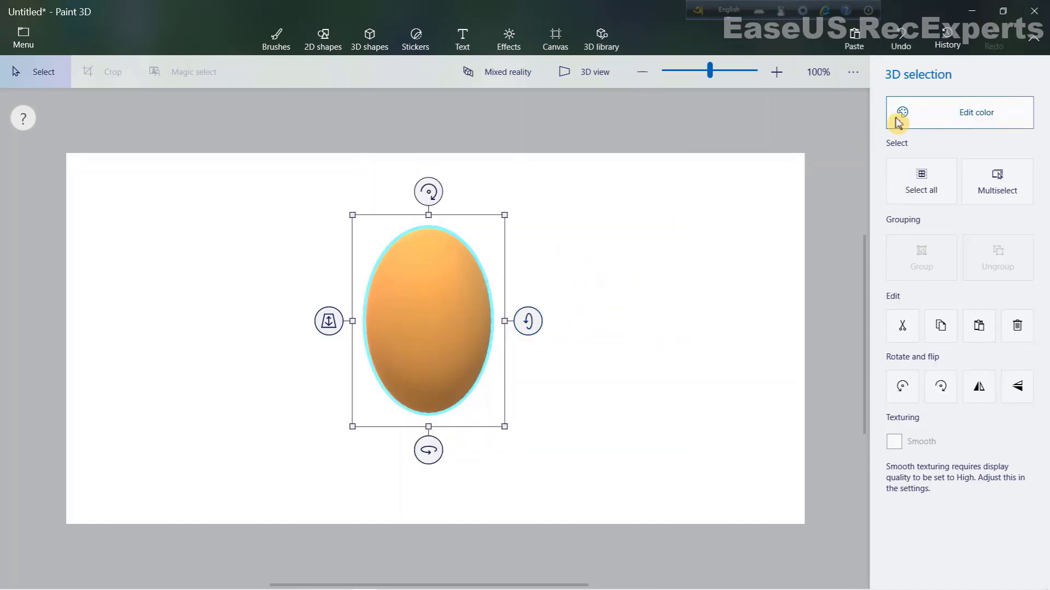
- Change the ellipse's custom color to the slightly deeper orange de953c
left_click(912, 119)
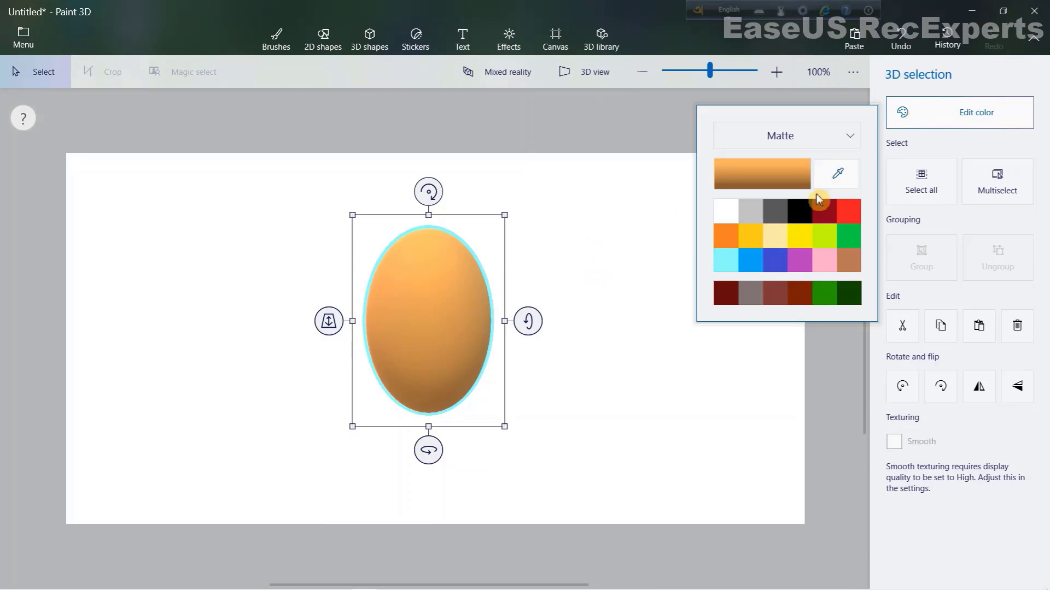
left_click(787, 181)
left_click_drag(534, 205, 539, 214)
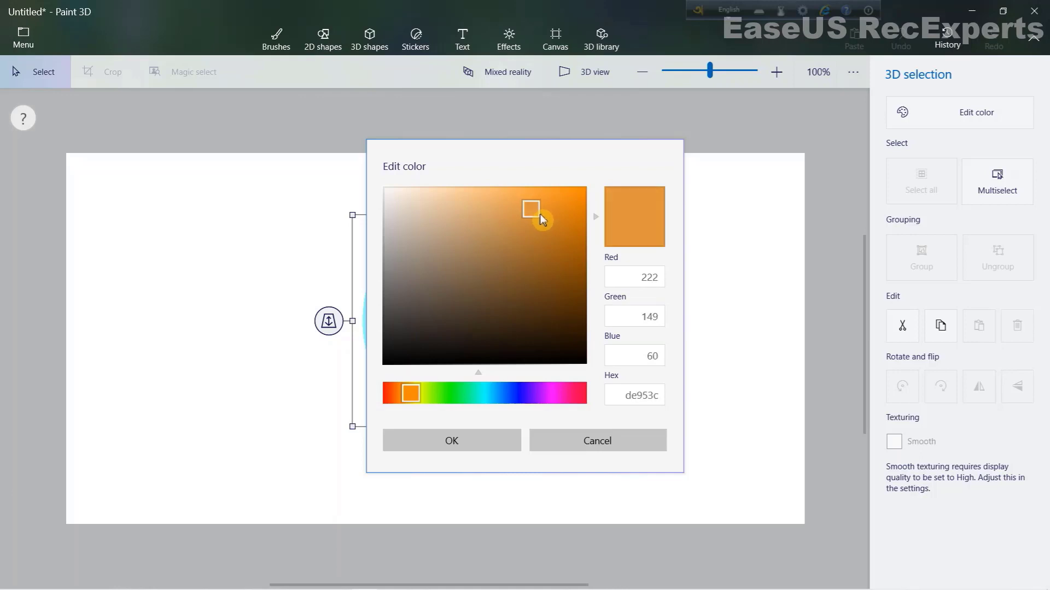
left_click(469, 450)
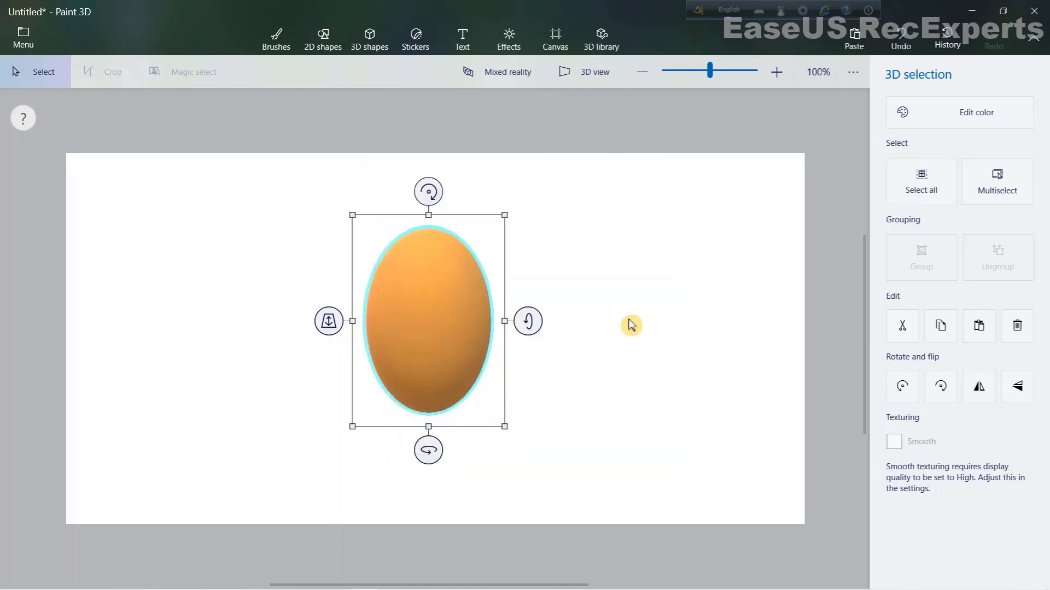
- Move the orange egg to the left and tilt it with its rotate handle
left_click_drag(465, 403, 375, 396)
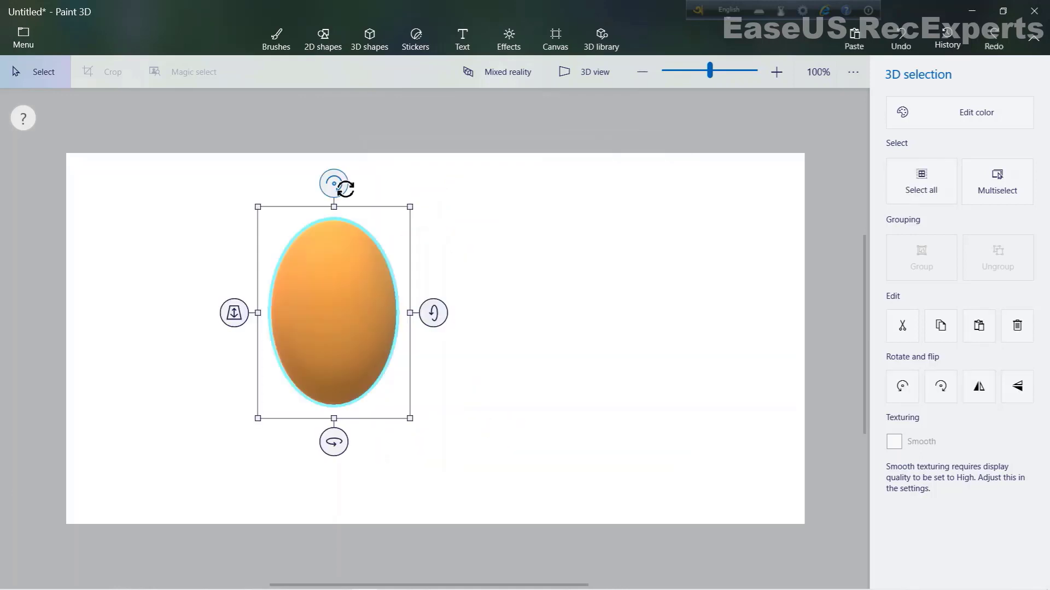
left_click_drag(346, 184, 382, 195)
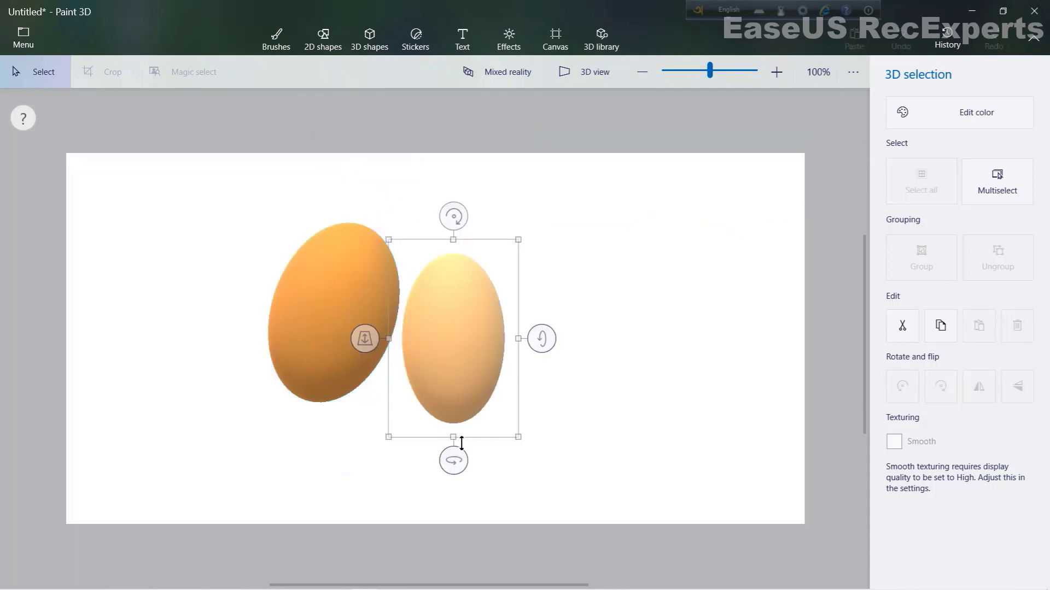
- Place the paler second egg beside the orange one and tilt it with its rotate handle
left_click_drag(462, 442, 543, 440)
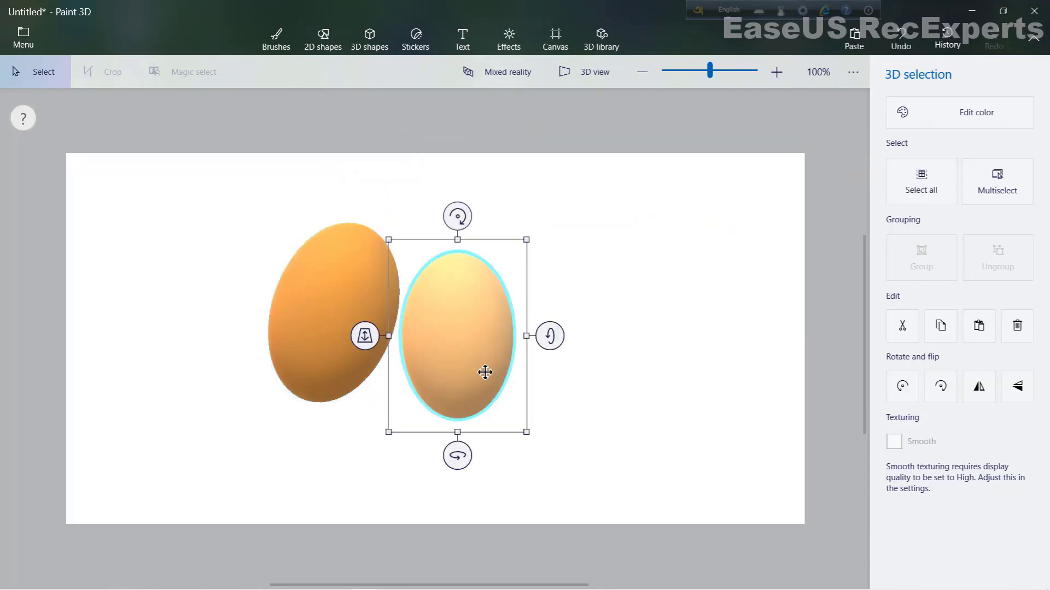
left_click_drag(465, 217, 533, 269)
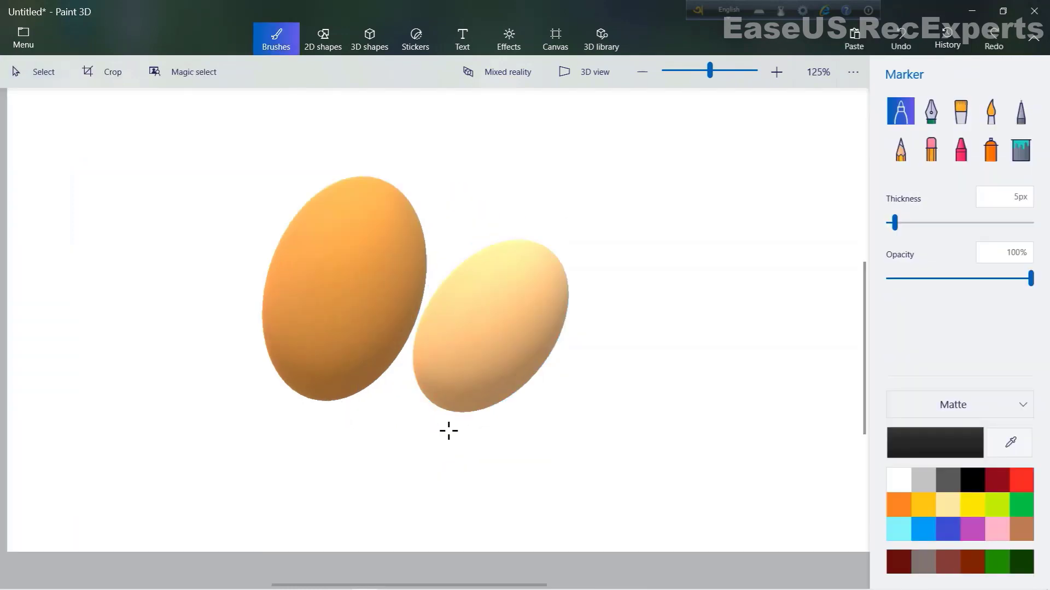
- Draw thin black marker legs beneath both eggs
left_click_drag(465, 423, 465, 424)
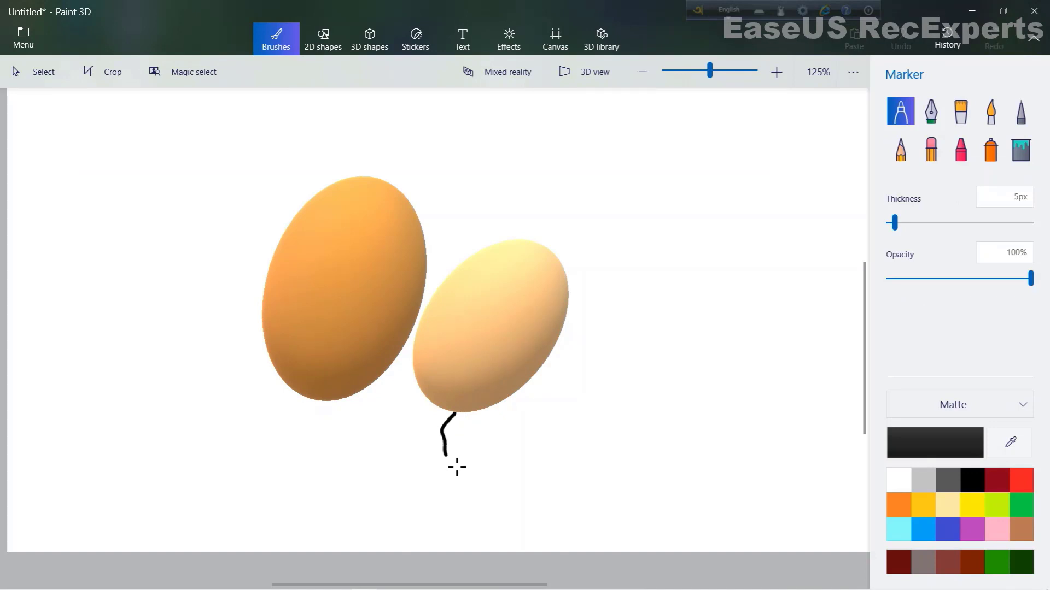
left_click_drag(456, 467, 457, 467)
left_click_drag(435, 408, 434, 413)
left_click_drag(425, 464, 426, 465)
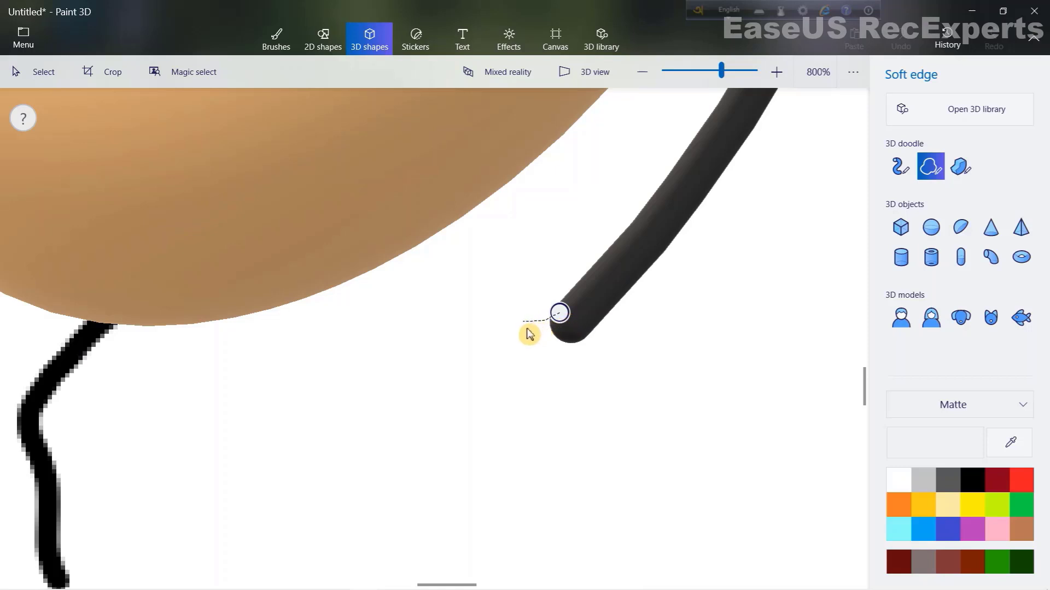
- Draw a soft-edge 3D doodle hand at the end of the paler egg's arm and adjust its position
mouse_move(529, 334)
left_mouse_down()
mouse_move(499, 377)
mouse_move(535, 388)
mouse_move(566, 378)
mouse_move(592, 341)
mouse_move(561, 314)
left_mouse_up()
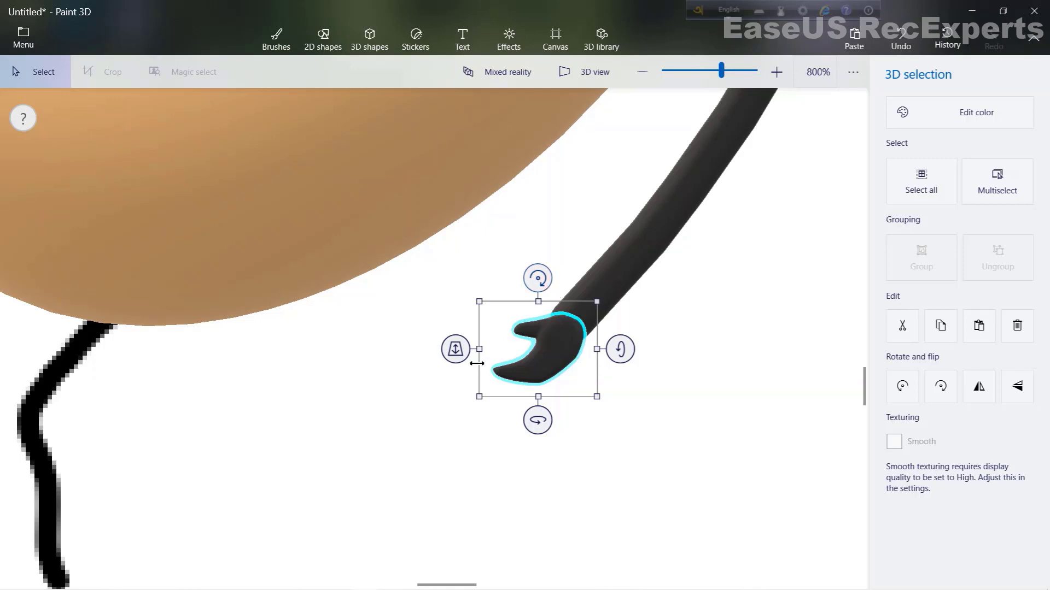
mouse_move(462, 354)
left_mouse_down()
mouse_move(469, 363)
mouse_move(560, 125)
left_mouse_up()
mouse_move(457, 356)
left_mouse_down()
mouse_move(462, 323)
mouse_move(470, 328)
left_mouse_up()
left_click_drag(565, 358, 567, 351)
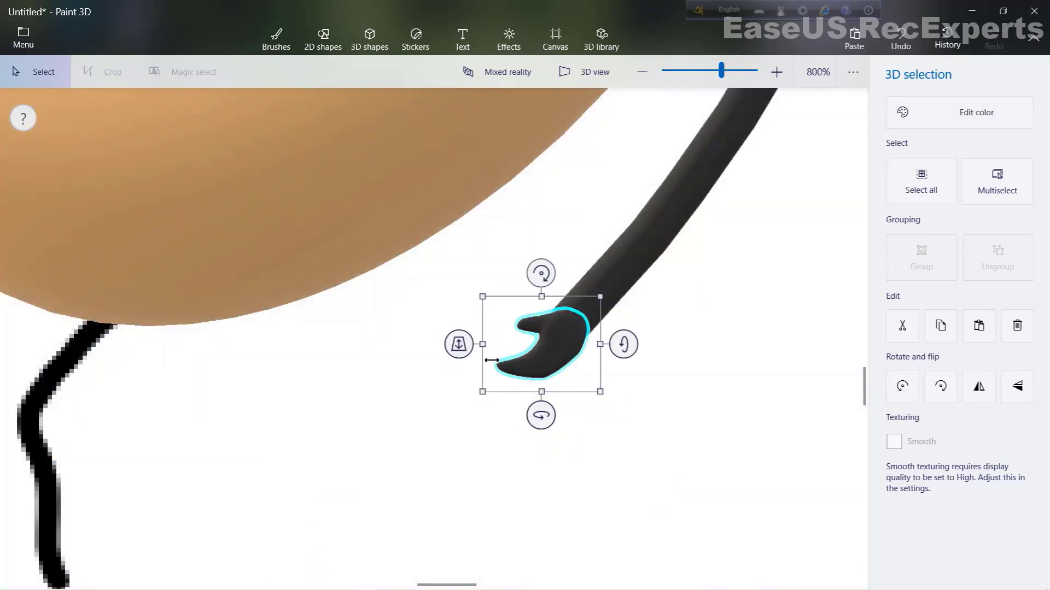
left_click_drag(469, 353, 468, 358)
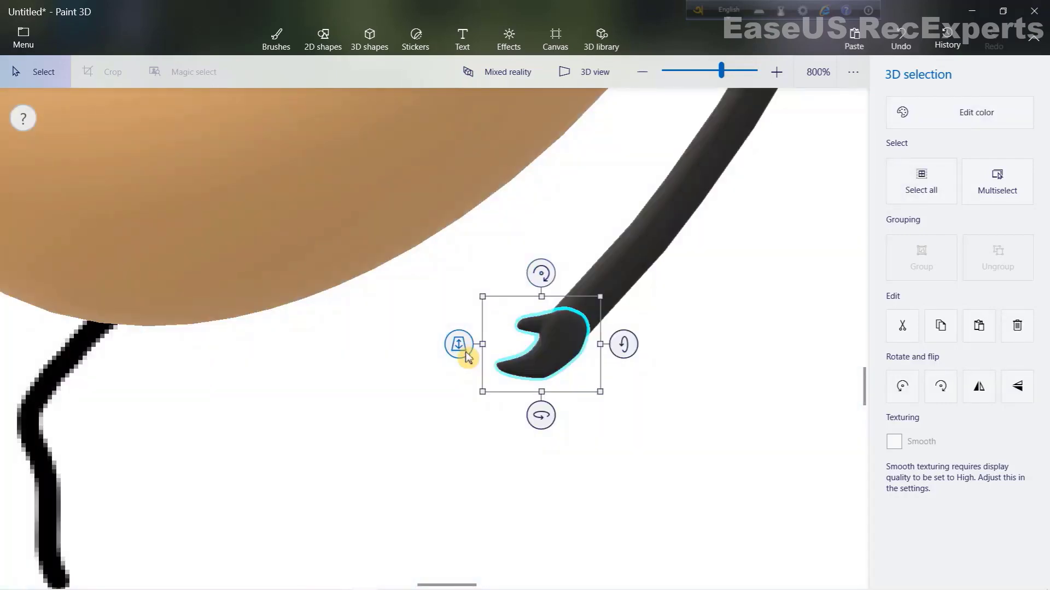
- Draw angry black marker eyebrows above the orange egg's eyes
left_click(408, 389)
scroll(409, 390, "down", 5)
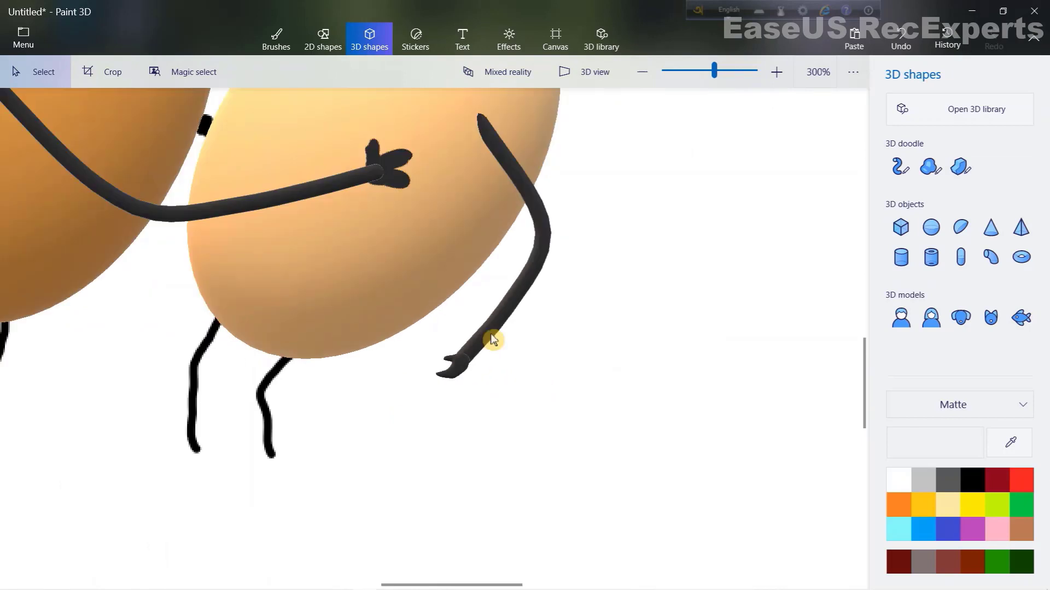
scroll(599, 343, "down", 4)
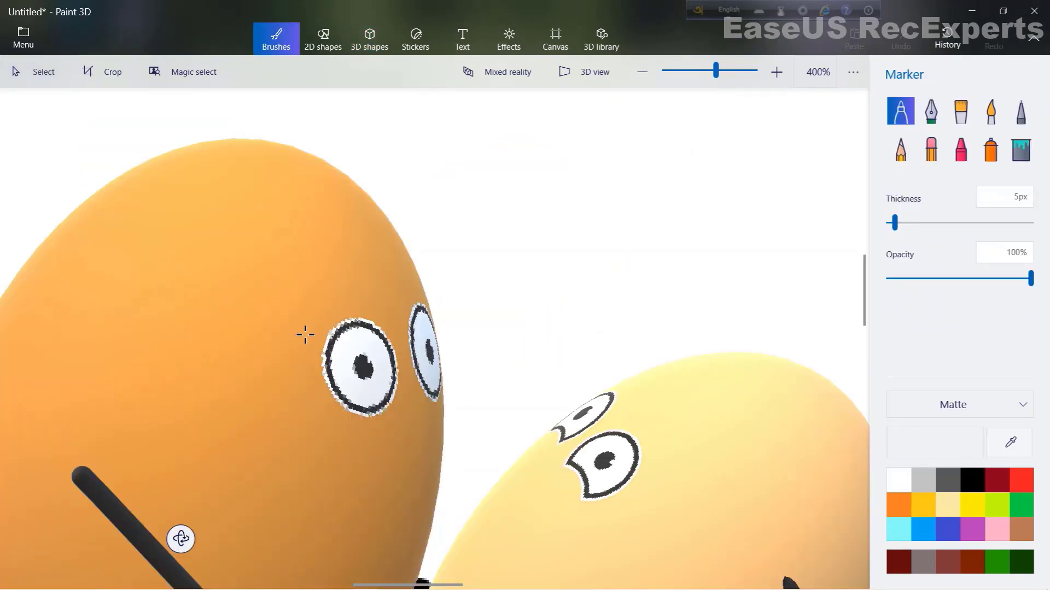
mouse_move(291, 330)
left_mouse_down()
mouse_move(336, 298)
mouse_move(369, 297)
mouse_move(405, 314)
left_mouse_up()
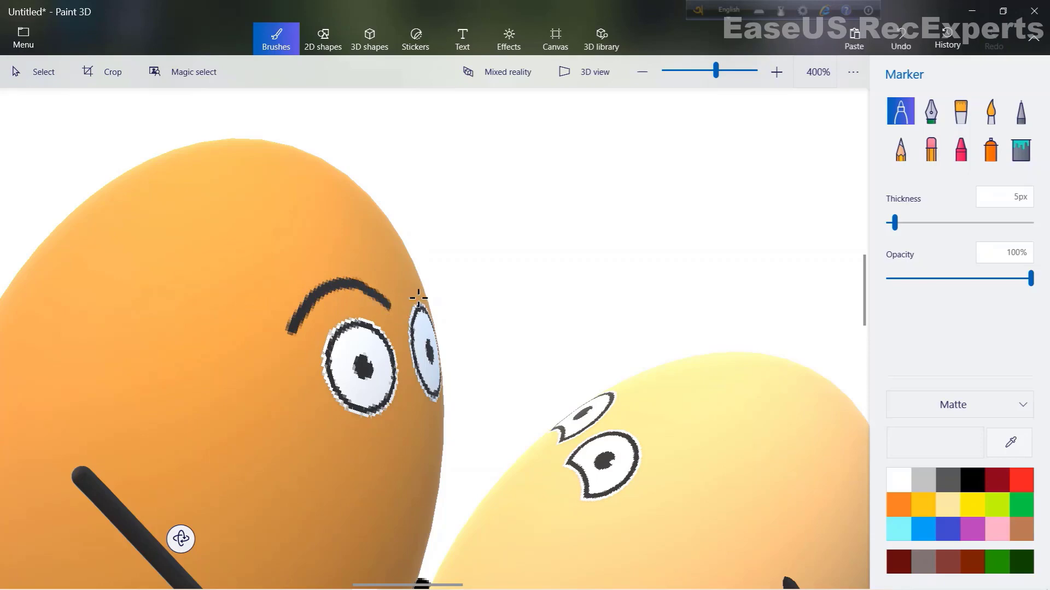
scroll(419, 298, "up", 3)
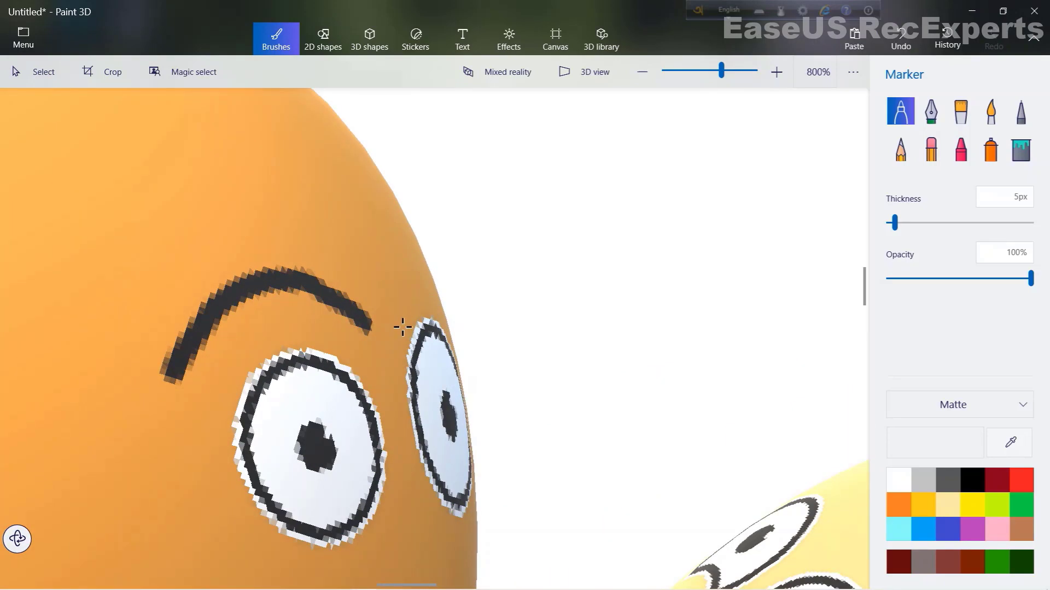
mouse_move(399, 325)
left_mouse_down()
mouse_move(407, 290)
mouse_move(442, 284)
left_mouse_up()
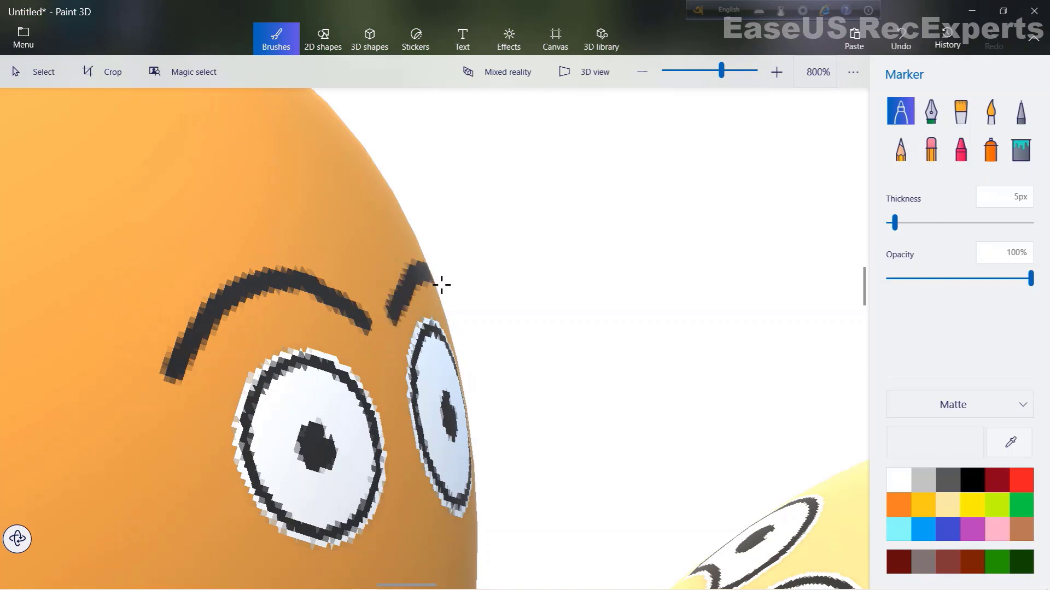
scroll(308, 348, "up", 2)
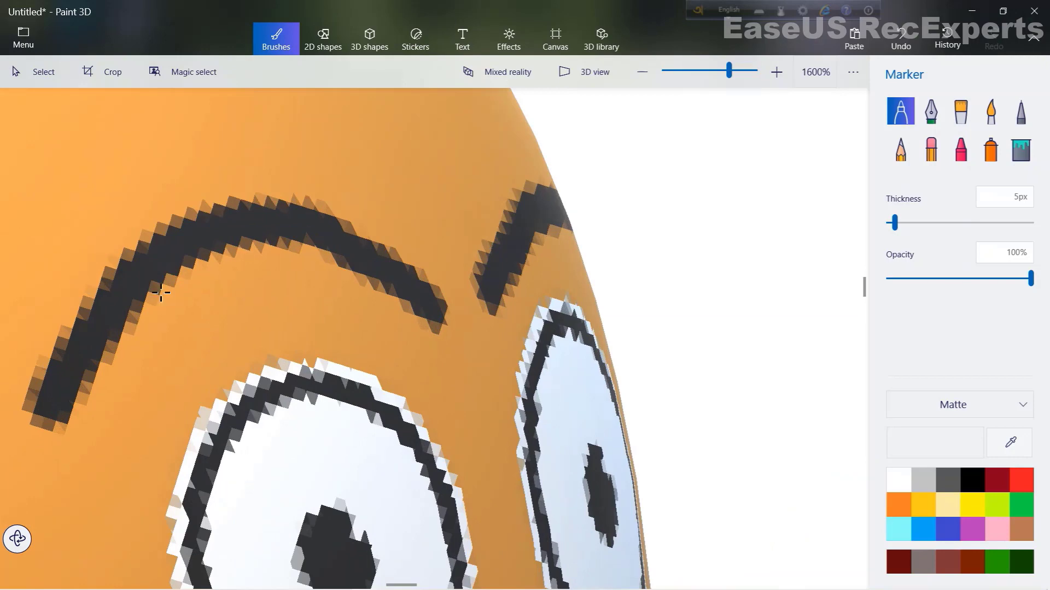
scroll(206, 281, "down", 6)
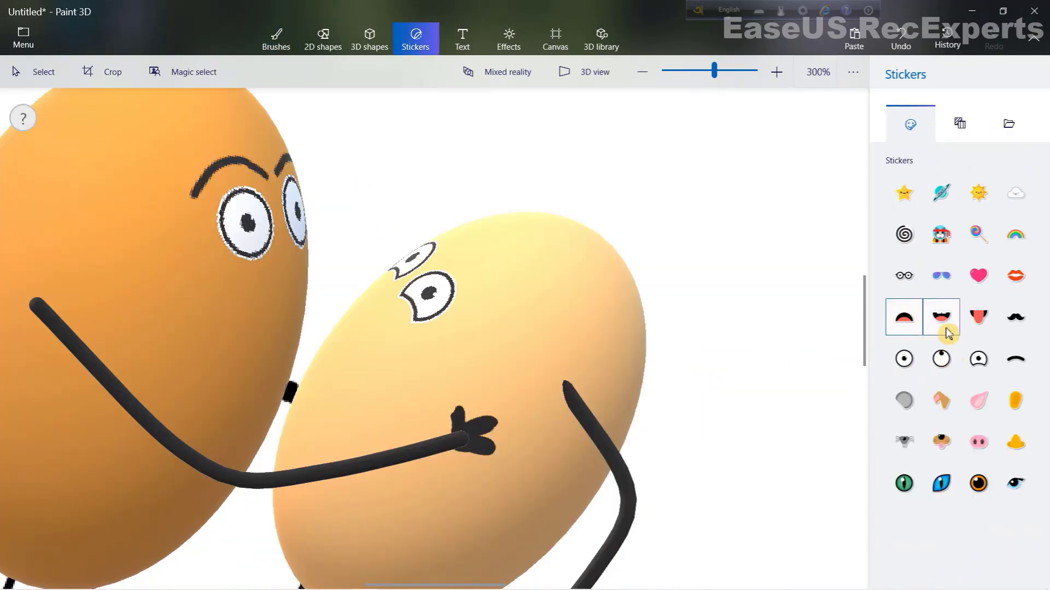
- Add an open-mouth sticker below the orange egg's eyes and fit it to the face
left_click(941, 317)
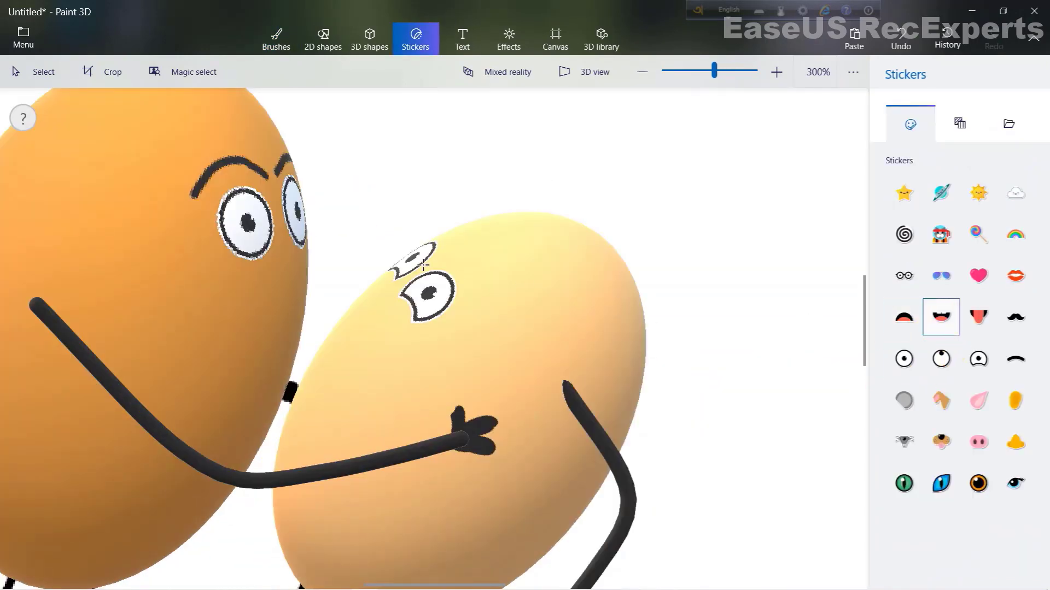
left_click(241, 318)
left_click_drag(266, 339, 296, 323)
left_click_drag(290, 245, 283, 246)
mouse_move(300, 329)
left_mouse_down()
mouse_move(304, 343)
mouse_move(299, 334)
mouse_move(317, 320)
mouse_move(304, 335)
left_mouse_up()
left_click(358, 334)
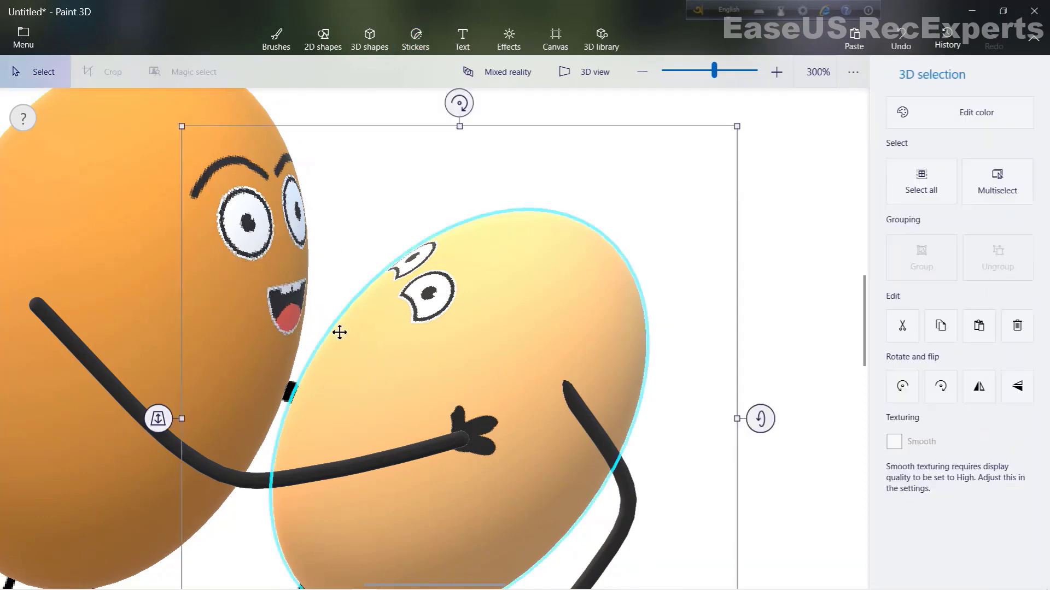
- Paint white teeth along the top of the orange egg's mouth with a 3 px marker
scroll(330, 322, "up", 2)
left_click(266, 282)
left_click(288, 46)
scroll(236, 280, "up", 1)
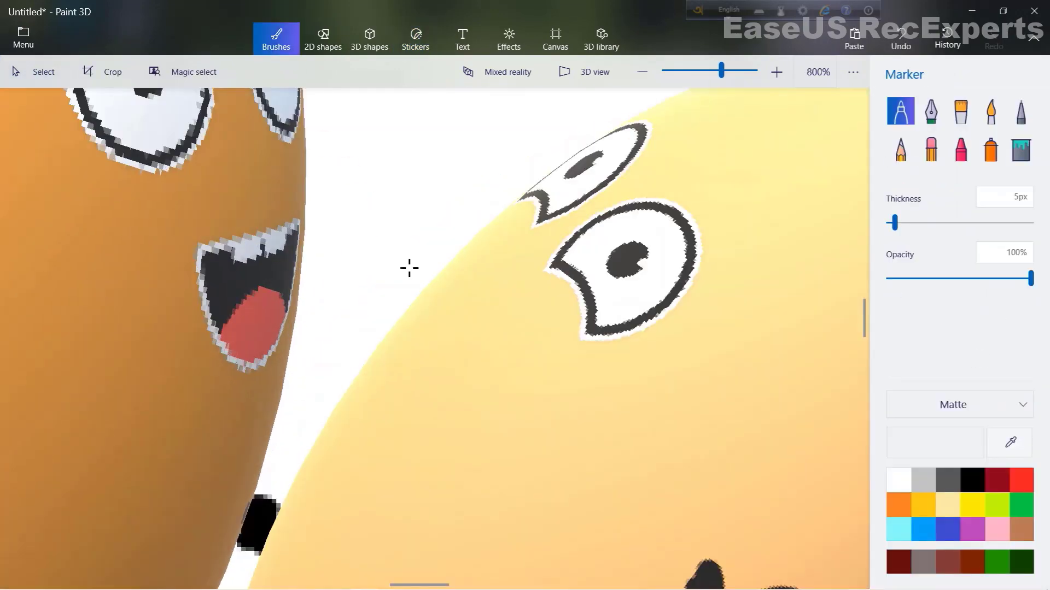
left_click_drag(894, 222, 891, 223)
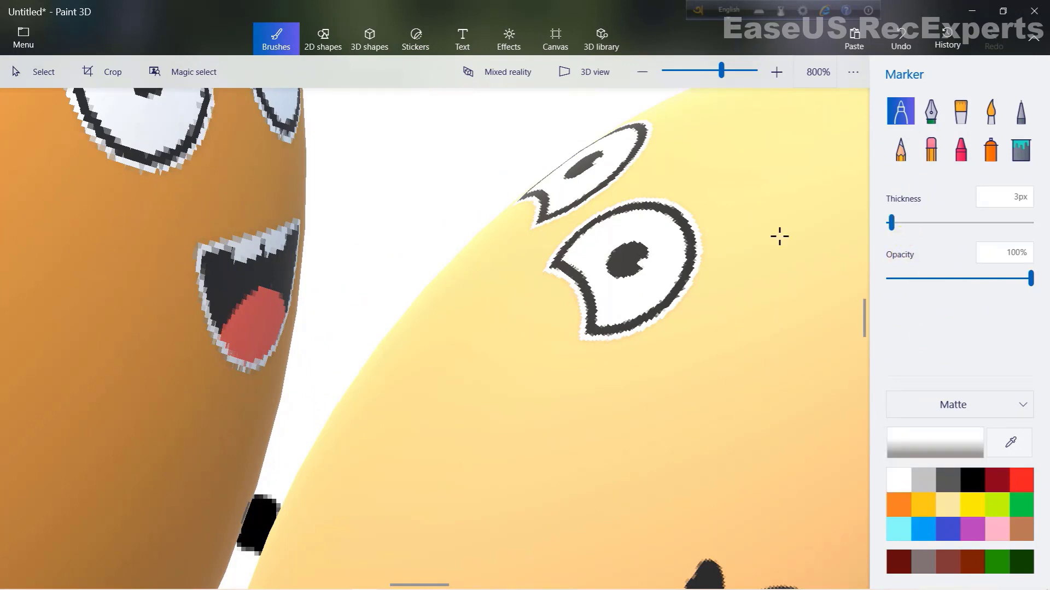
mouse_move(188, 246)
left_mouse_down()
mouse_move(212, 259)
mouse_move(186, 255)
mouse_move(209, 271)
mouse_move(245, 255)
mouse_move(219, 262)
mouse_move(248, 271)
mouse_move(269, 260)
mouse_move(246, 257)
left_mouse_up()
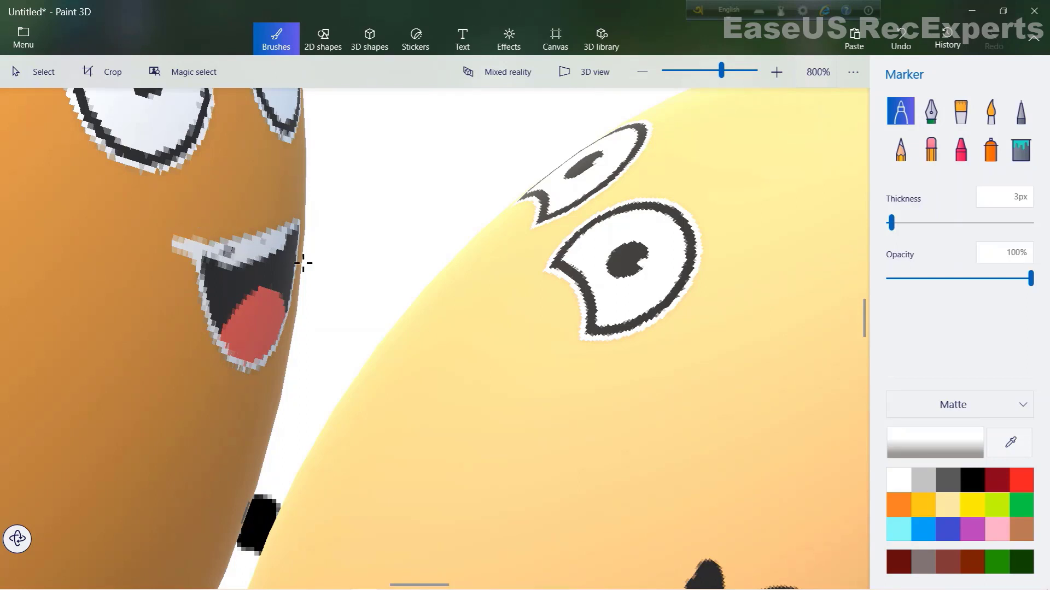
left_click_drag(234, 257, 262, 259)
mouse_move(311, 234)
left_mouse_down()
mouse_move(296, 246)
mouse_move(313, 223)
left_mouse_up()
mouse_move(237, 270)
left_mouse_down()
mouse_move(275, 269)
mouse_move(298, 254)
left_mouse_up()
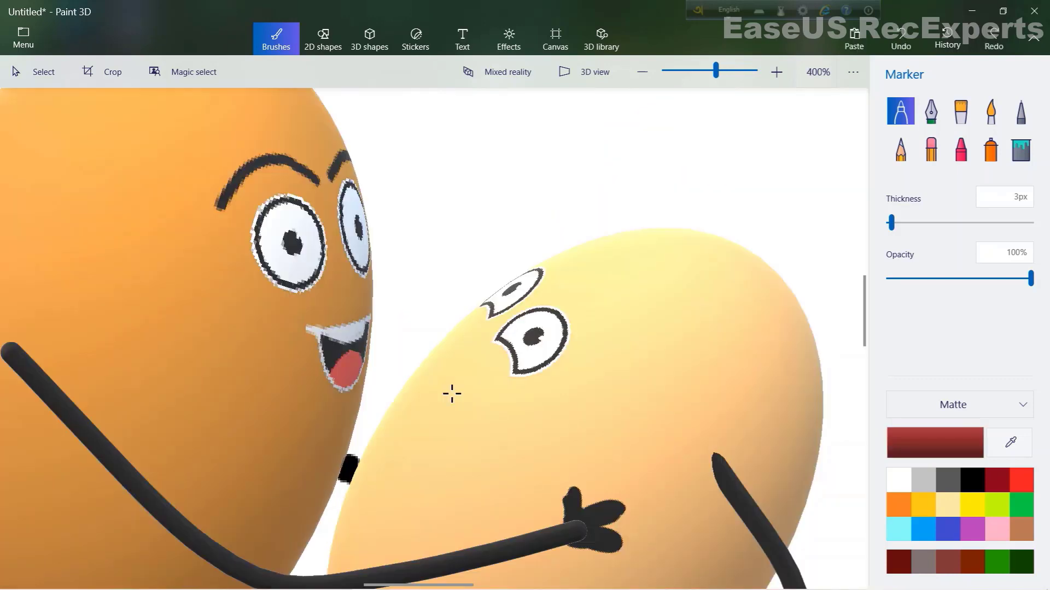
- Draw a small red mouth on the paler egg and spray a white highlight on the orange egg's top
left_click_drag(443, 366, 463, 394)
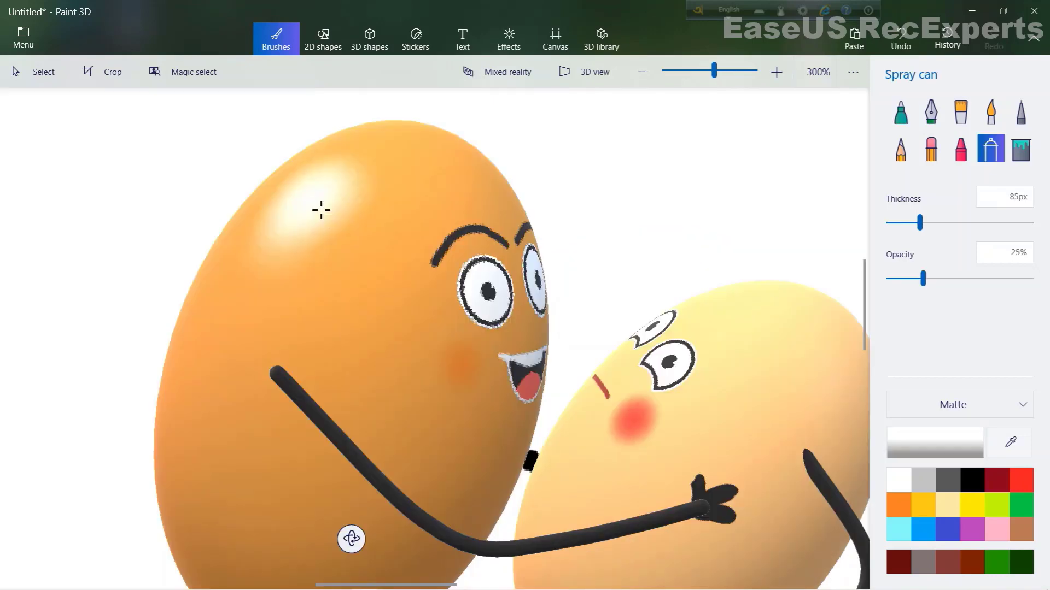
mouse_move(321, 210)
left_mouse_down()
mouse_move(309, 222)
mouse_move(319, 234)
left_mouse_up()
scroll(265, 275, "down", 3)
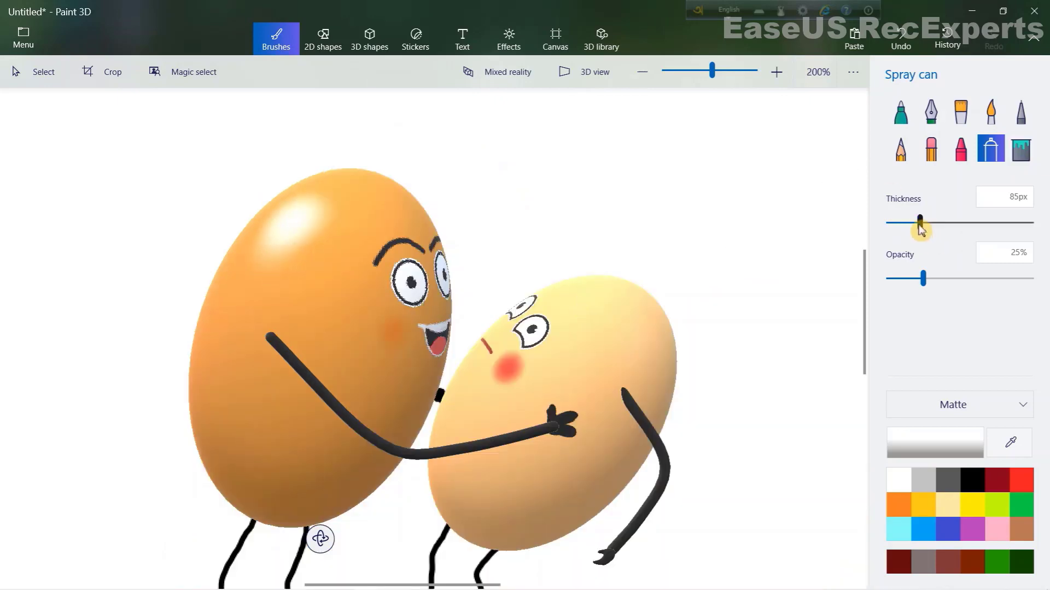
- Draw a red flower near the paler egg's upper right edge with a 3 px marker
left_click_drag(920, 222, 901, 222)
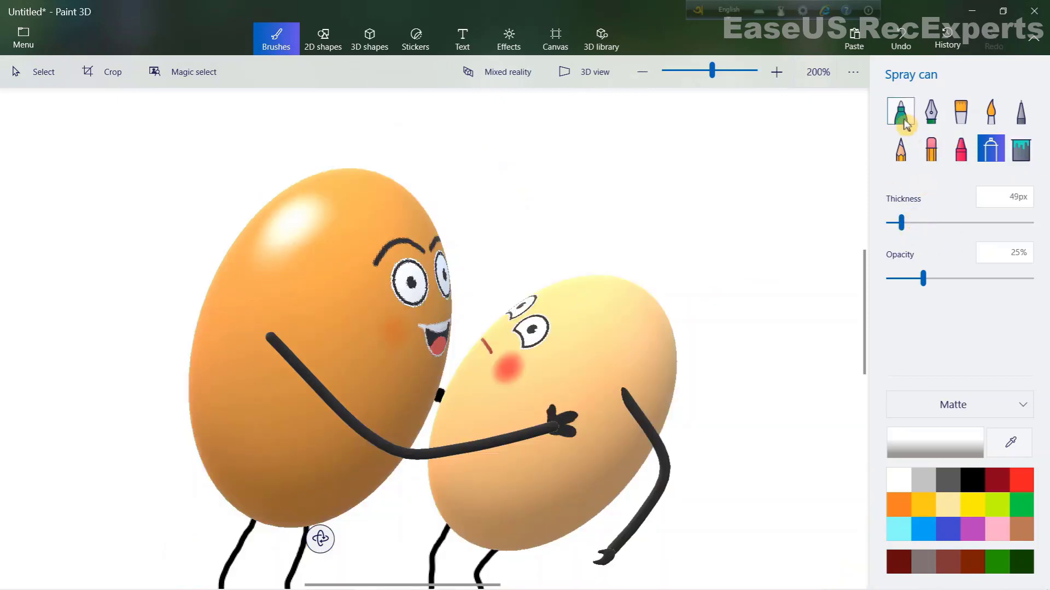
left_click(904, 121)
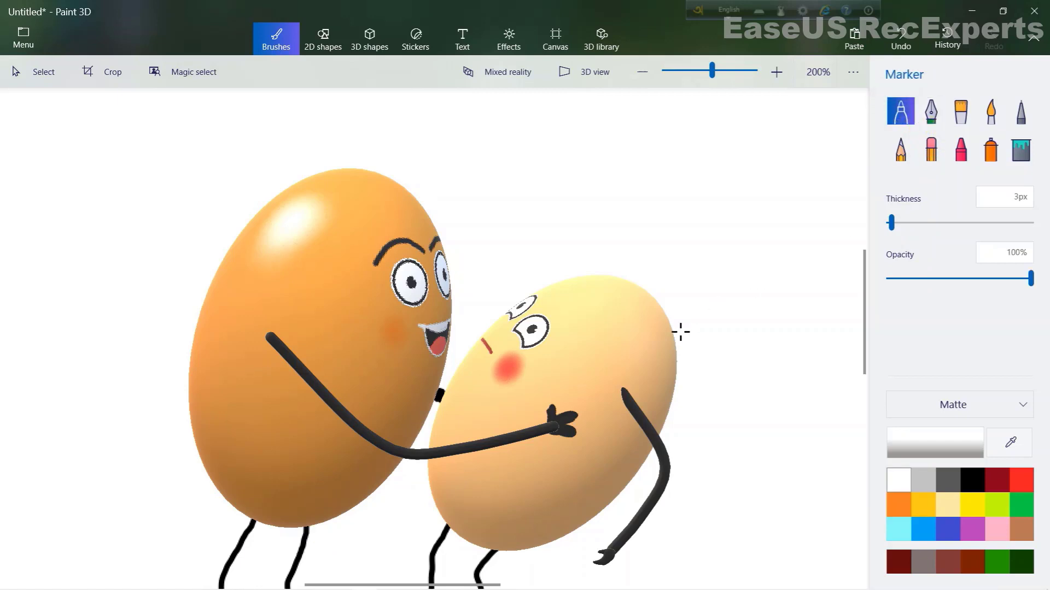
scroll(649, 348, "up", 2)
mouse_move(649, 347)
left_mouse_down()
mouse_move(645, 304)
mouse_move(638, 328)
mouse_move(647, 322)
mouse_move(633, 334)
mouse_move(647, 316)
mouse_move(632, 307)
mouse_move(648, 319)
mouse_move(660, 304)
left_mouse_up()
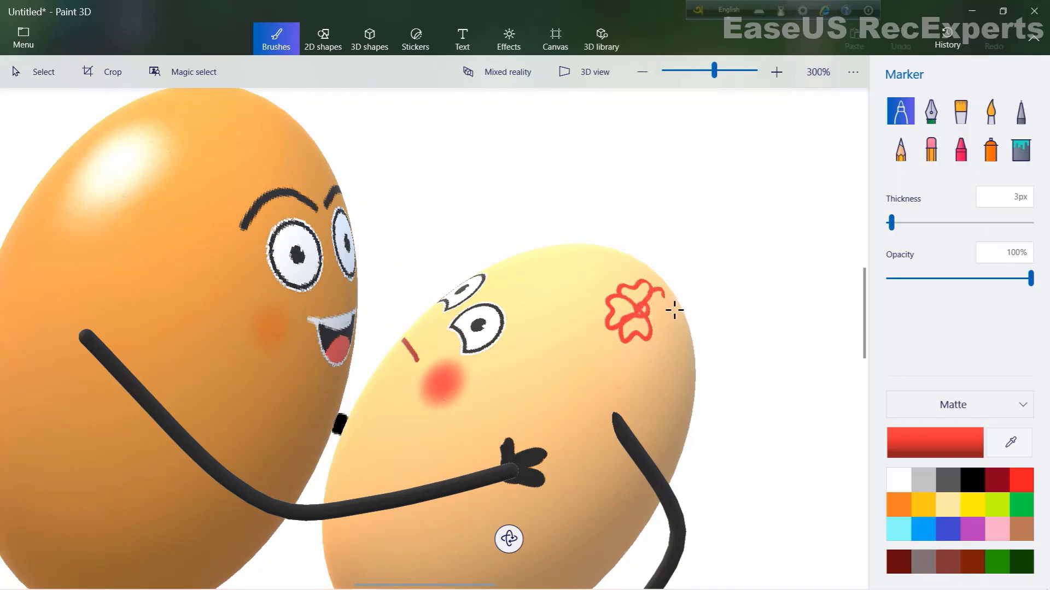
- Fill the red flower on the paler egg and add a dark red center to it
left_click_drag(600, 290, 607, 285)
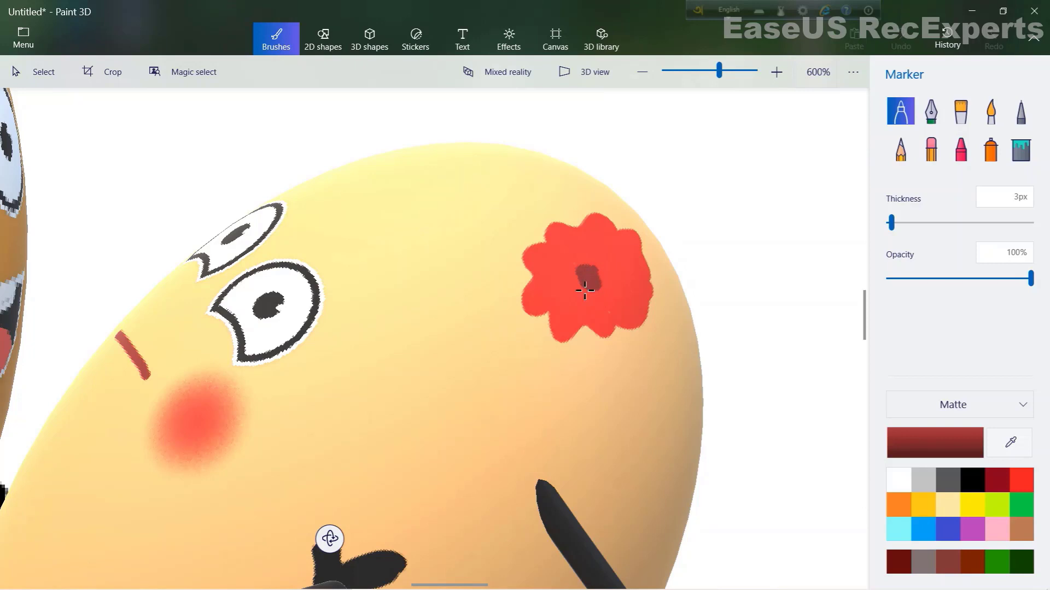
mouse_move(533, 404)
left_mouse_down()
mouse_move(548, 427)
mouse_move(573, 426)
mouse_move(563, 454)
mouse_move(581, 454)
left_mouse_up()
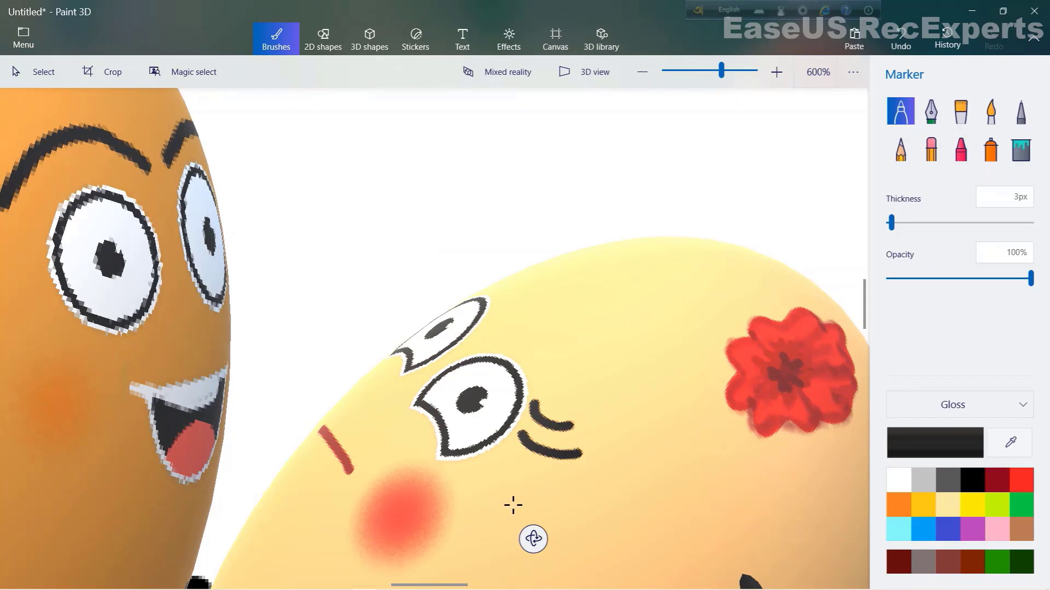
- Draw two curved black lash strokes beside the paler egg's eye with a glossy black marker, undoing the last stroke
scroll(511, 504, "up", 5)
mouse_move(580, 361)
left_mouse_down()
mouse_move(574, 350)
mouse_move(629, 398)
mouse_move(654, 403)
mouse_move(718, 395)
mouse_move(725, 385)
left_mouse_up()
mouse_move(653, 401)
left_mouse_down()
mouse_move(736, 392)
mouse_move(659, 391)
mouse_move(695, 380)
mouse_move(743, 393)
mouse_move(741, 403)
mouse_move(685, 416)
mouse_move(593, 388)
left_mouse_up()
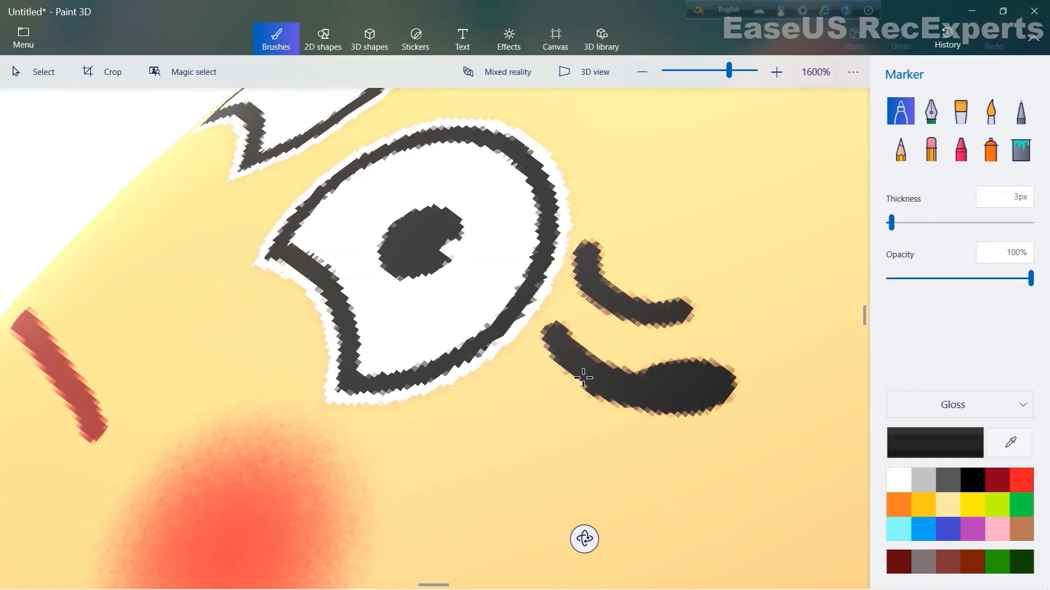
scroll(548, 476, "down", 5)
scroll(607, 381, "up", 1)
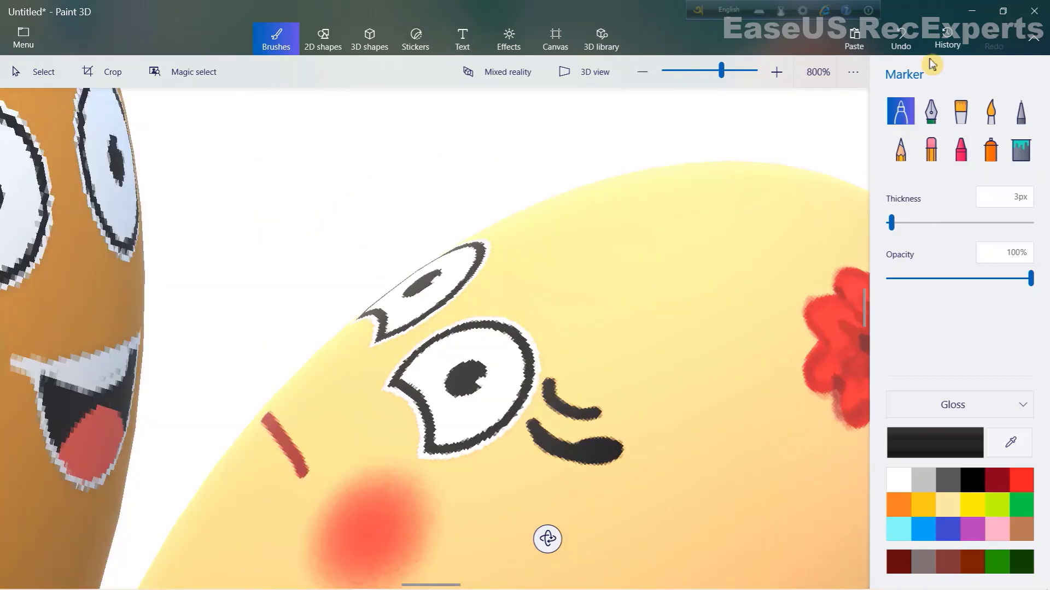
left_click(916, 37)
left_click(917, 35)
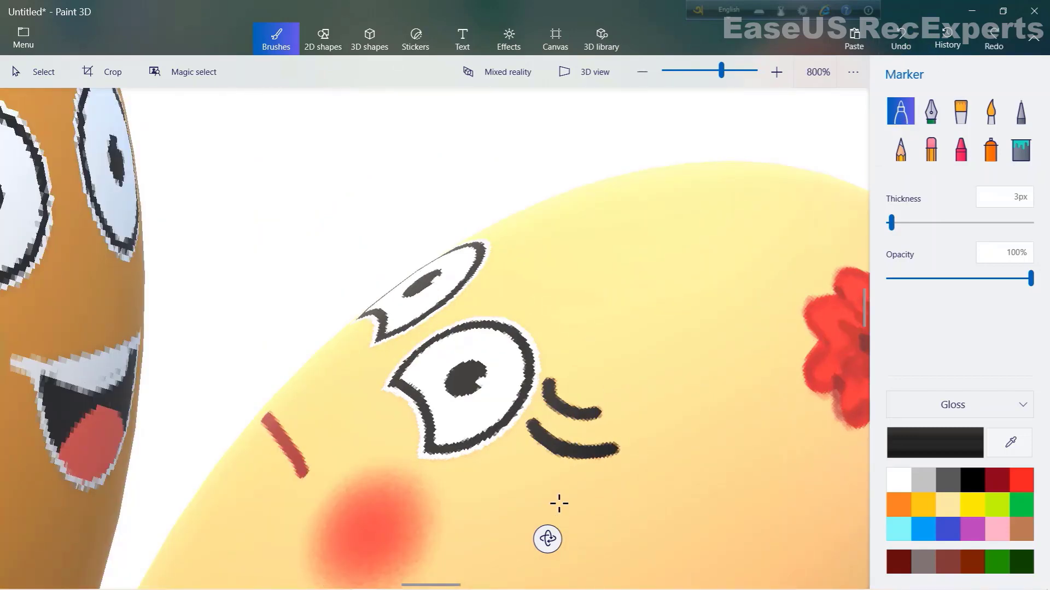
- Zoom in and redraw the two curved lash strokes beside the paler egg's eye, thickening the lower one's tip
scroll(558, 503, "up", 3)
scroll(546, 565, "down", 3)
scroll(593, 542, "up", 2)
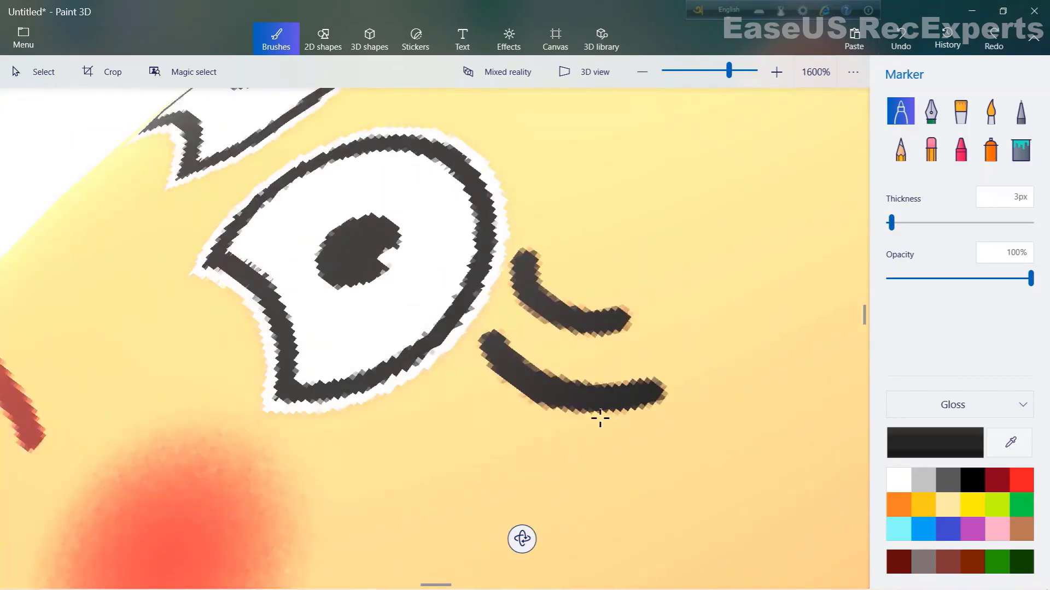
left_click_drag(670, 391, 658, 410)
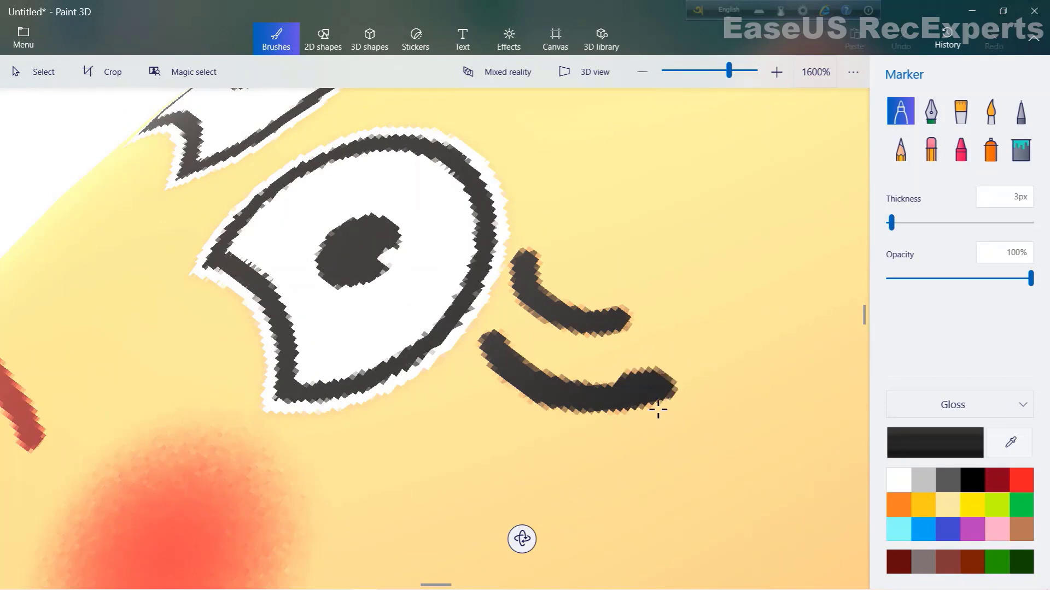
mouse_move(598, 399)
left_mouse_down()
mouse_move(642, 401)
mouse_move(604, 411)
mouse_move(657, 413)
mouse_move(676, 401)
mouse_move(665, 389)
mouse_move(635, 397)
left_mouse_up()
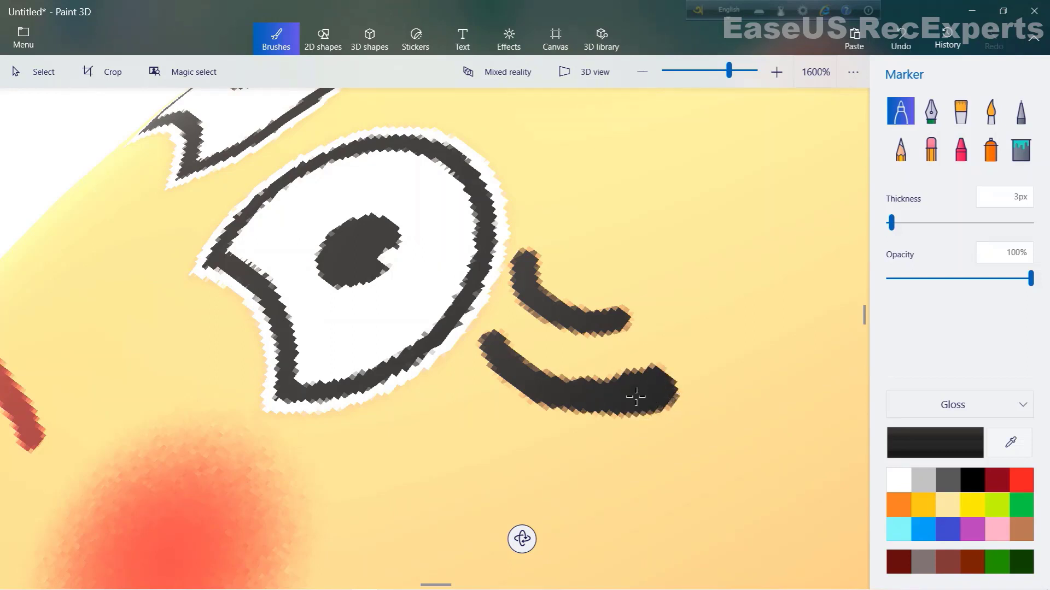
mouse_move(566, 406)
left_mouse_down()
mouse_move(623, 415)
mouse_move(565, 406)
mouse_move(601, 408)
mouse_move(591, 426)
mouse_move(637, 395)
left_mouse_up()
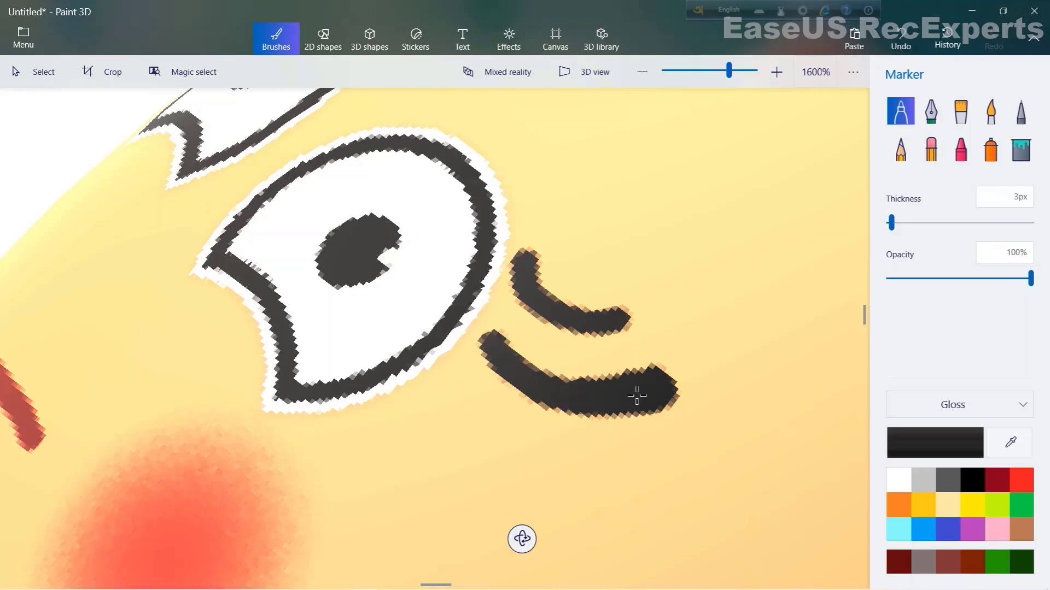
left_click_drag(562, 317, 629, 321)
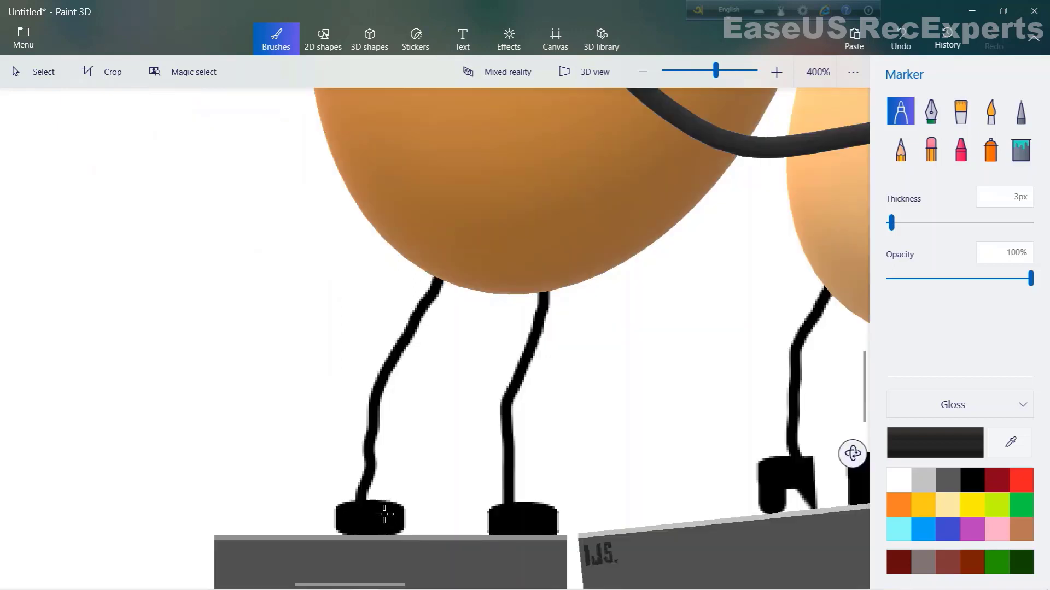
- Set the marker thickness to 4 px and retouch the orange egg's left leg
mouse_move(384, 514)
left_mouse_down()
mouse_move(370, 495)
mouse_move(381, 509)
mouse_move(369, 397)
left_mouse_up()
left_click(899, 223)
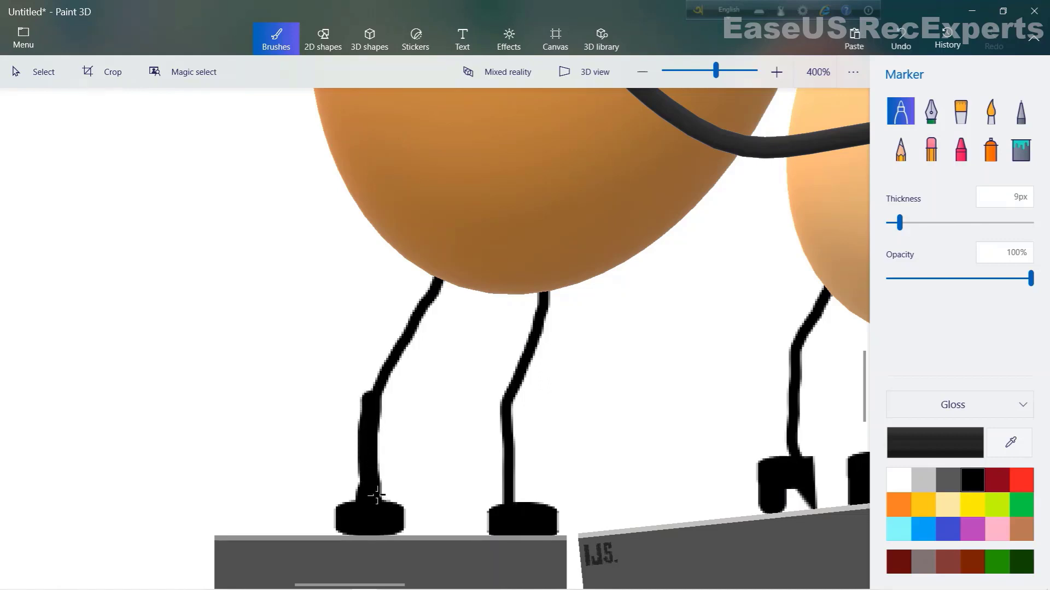
left_click(894, 223)
mouse_move(378, 402)
left_mouse_down()
mouse_move(371, 408)
mouse_move(438, 305)
mouse_move(436, 281)
left_mouse_up()
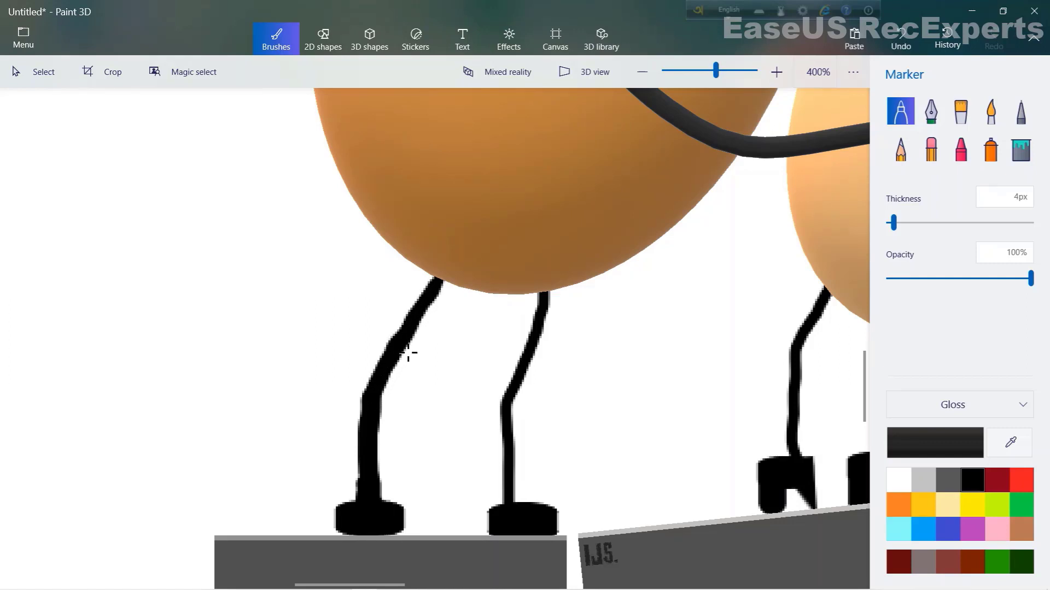
left_click_drag(404, 348, 416, 342)
left_click_drag(435, 307, 434, 307)
left_click_drag(410, 344, 426, 326)
- Reshape the orange egg's right leg with a bent knee using the 4 px black marker
scroll(528, 511, "up", 2)
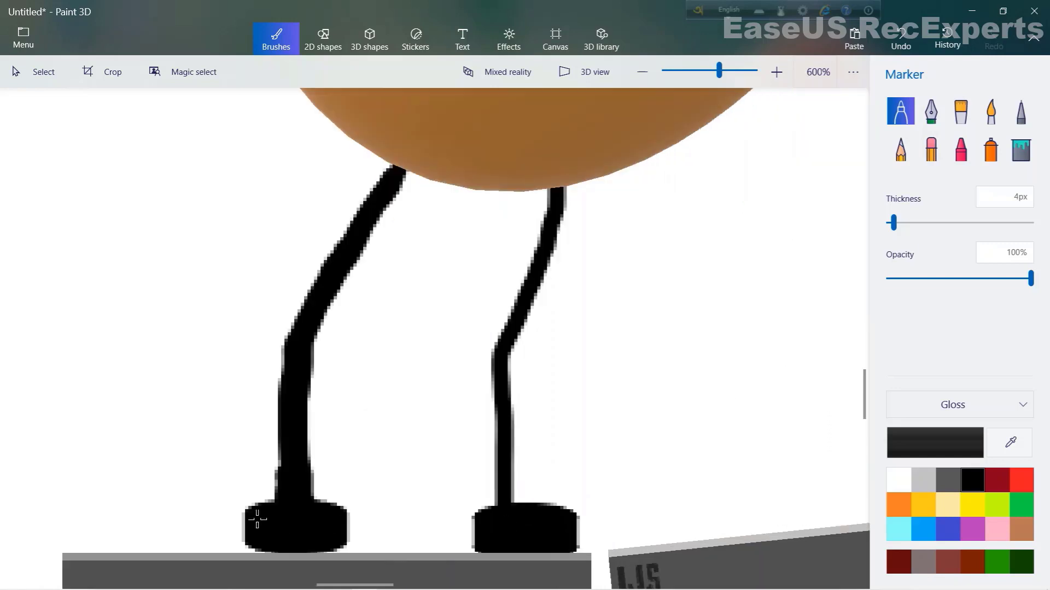
left_click_drag(525, 517, 516, 481)
left_click_drag(522, 511, 506, 358)
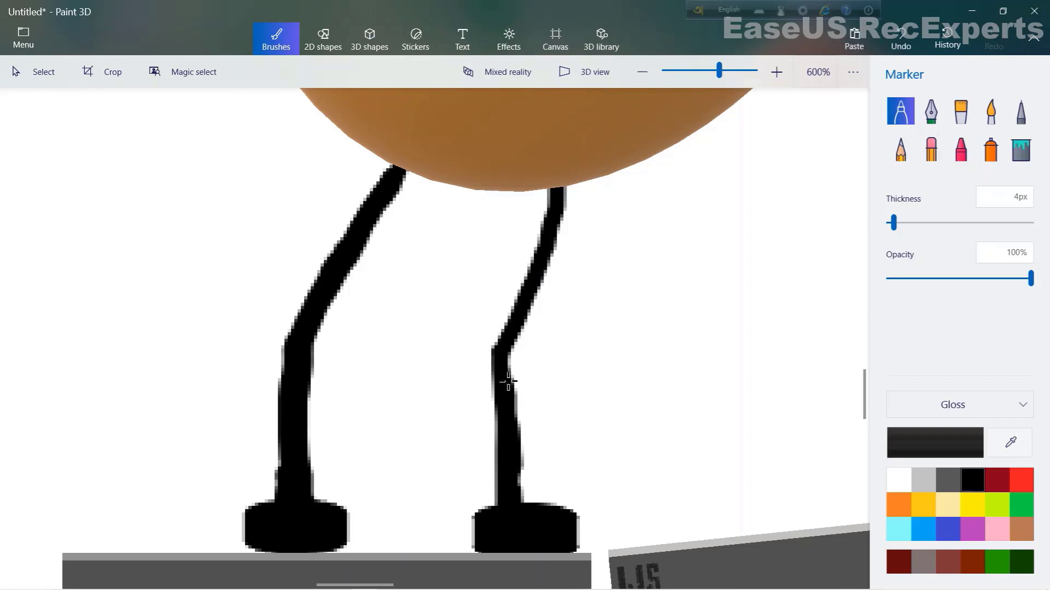
mouse_move(515, 464)
left_mouse_down()
mouse_move(492, 350)
mouse_move(509, 350)
mouse_move(502, 329)
mouse_move(510, 350)
mouse_move(561, 208)
left_mouse_up()
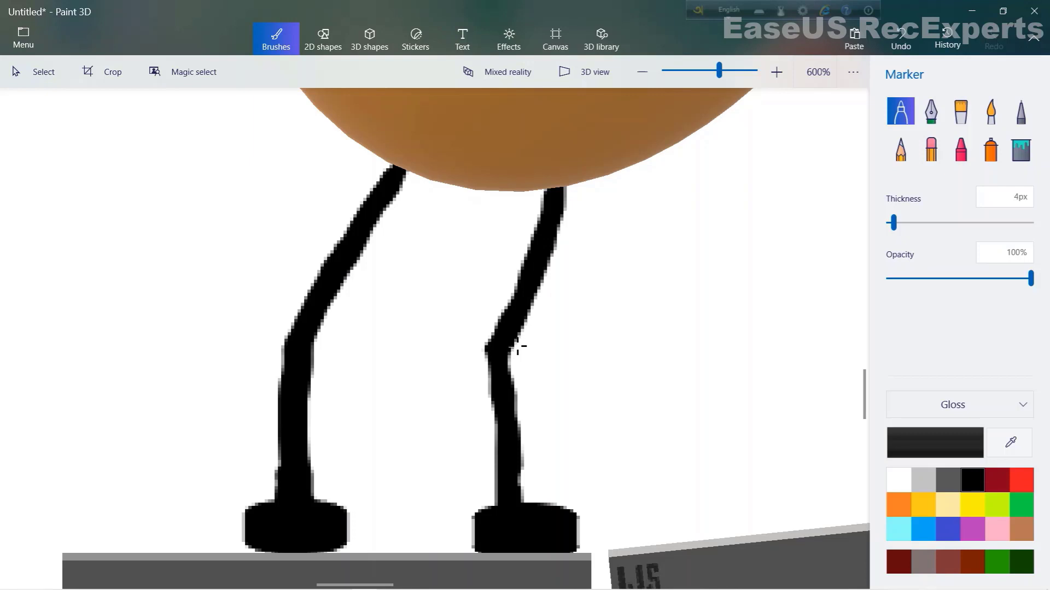
mouse_move(517, 346)
left_mouse_down()
mouse_move(526, 254)
mouse_move(511, 342)
mouse_move(505, 355)
mouse_move(512, 334)
mouse_move(497, 352)
mouse_move(511, 429)
left_mouse_up()
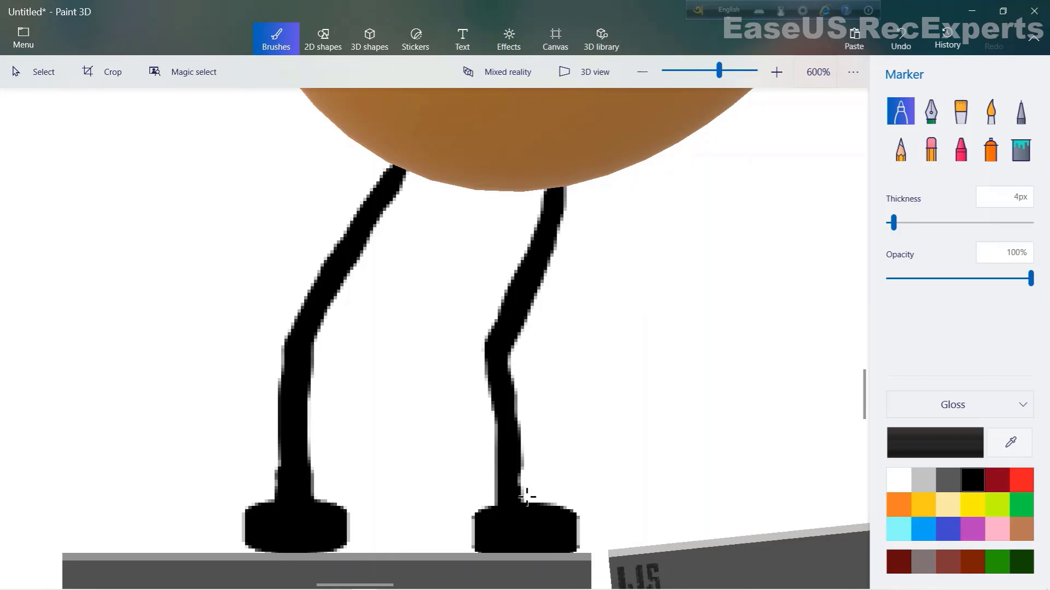
mouse_move(545, 514)
left_mouse_down()
mouse_move(525, 483)
mouse_move(531, 508)
left_mouse_up()
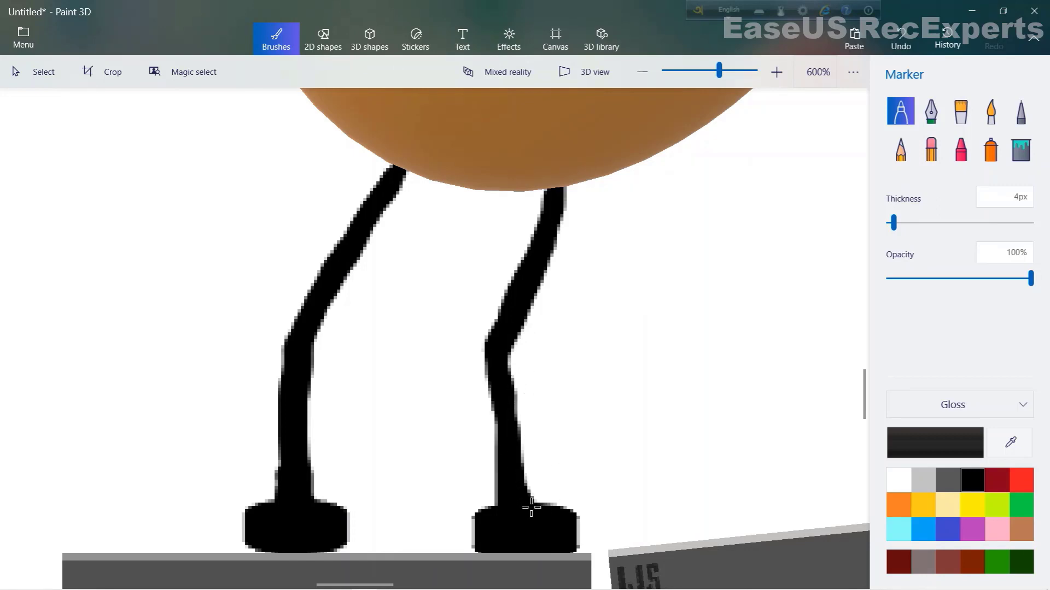